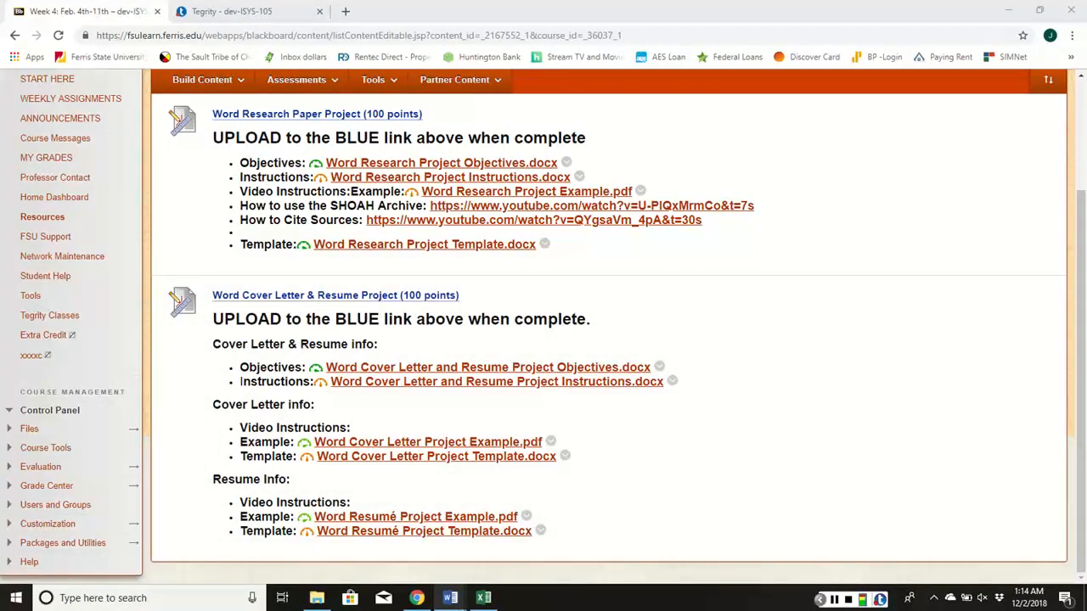
Switch to the Word cover letter template and replace the Student Name placeholder with the sender's full name
mouse_move(450, 598)
left_click(376, 535)
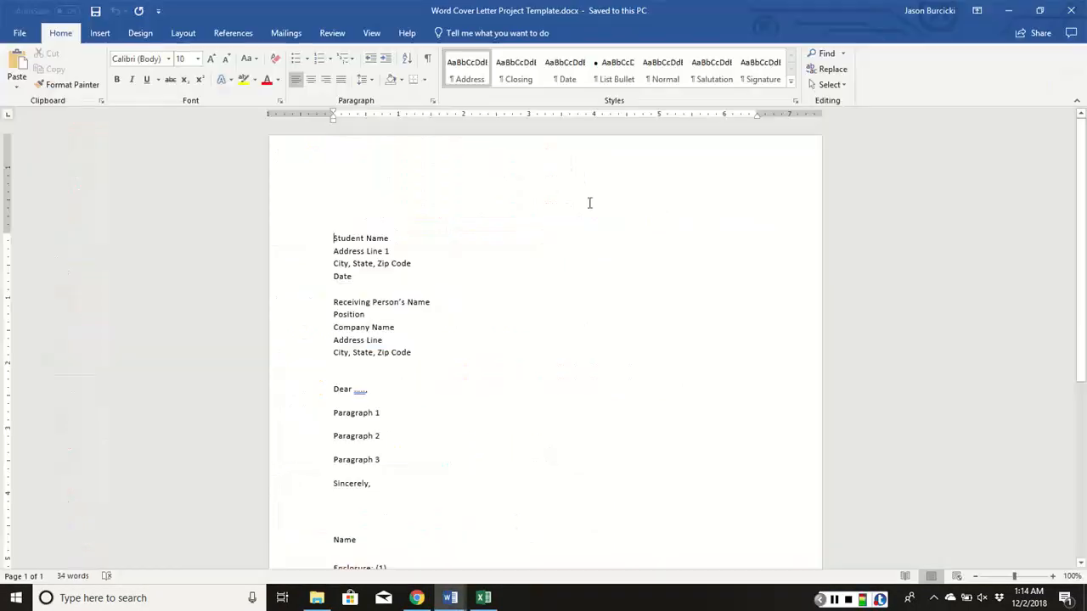
scroll(409, 223, "down", 1)
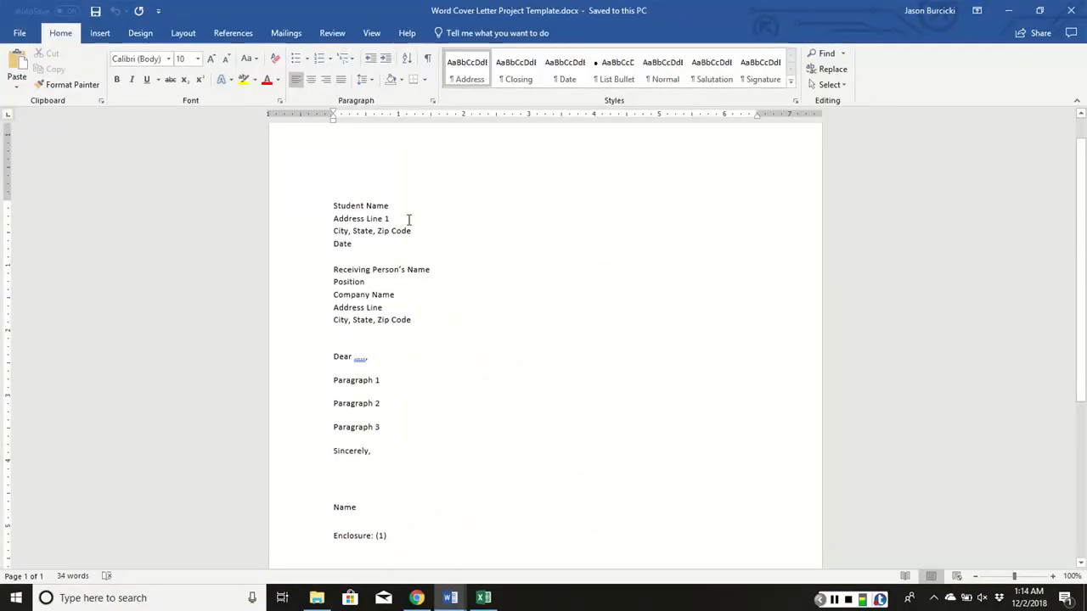
scroll(409, 220, "up", 1)
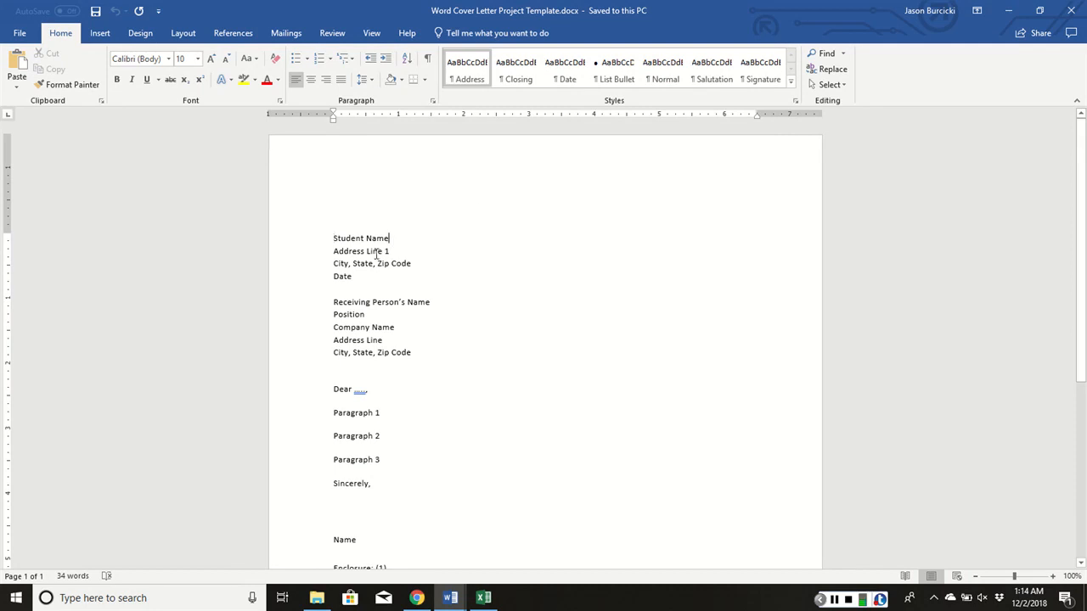
left_click(407, 240)
key("BackSpace")
key("BackSpace")
key("BackSpace")
key("BackSpace")
key("BackSpace")
key("BackSpace")
key("BackSpace")
key("BackSpace")
key("BackSpace")
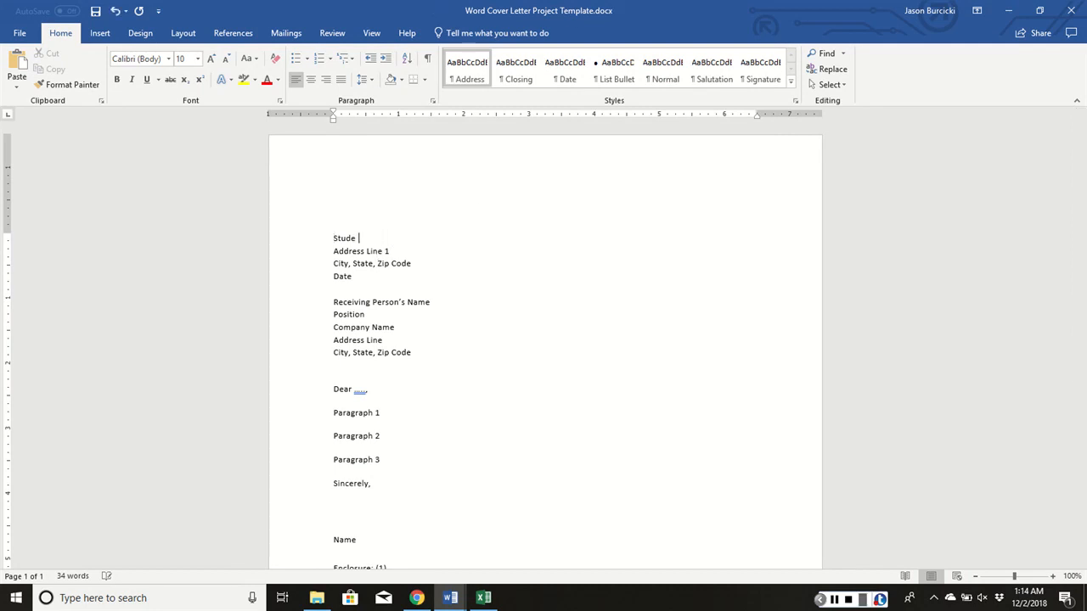
key("BackSpace")
key("BackSpace")
key("BackSpace")
Replace the sender's street and city, state, zip placeholders under the name with the sender's postal address
left_click_drag(393, 252, 337, 253)
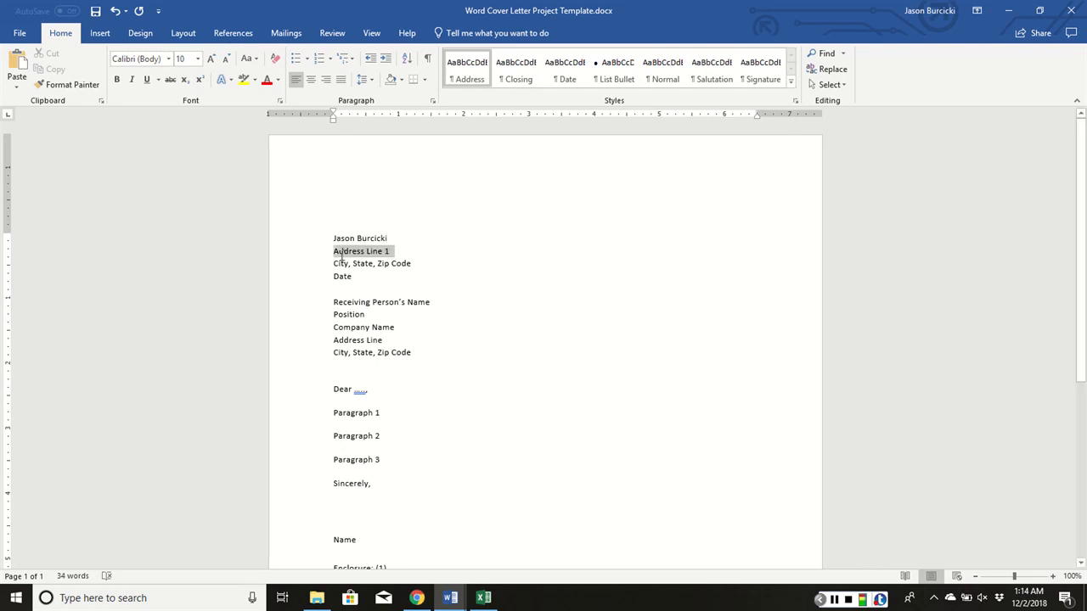
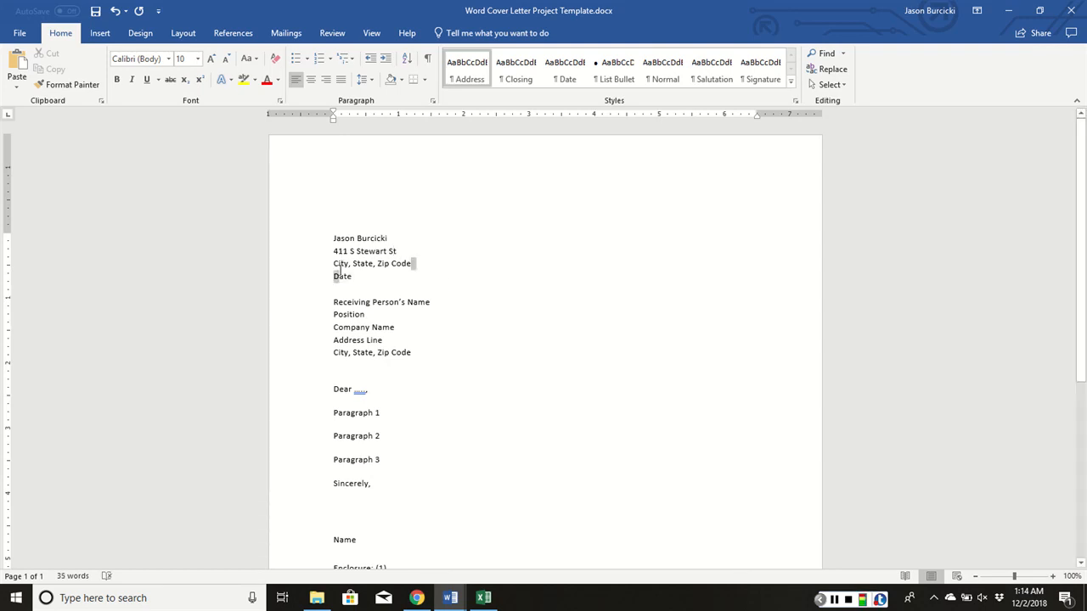
left_click_drag(415, 263, 334, 265)
type("Big ")
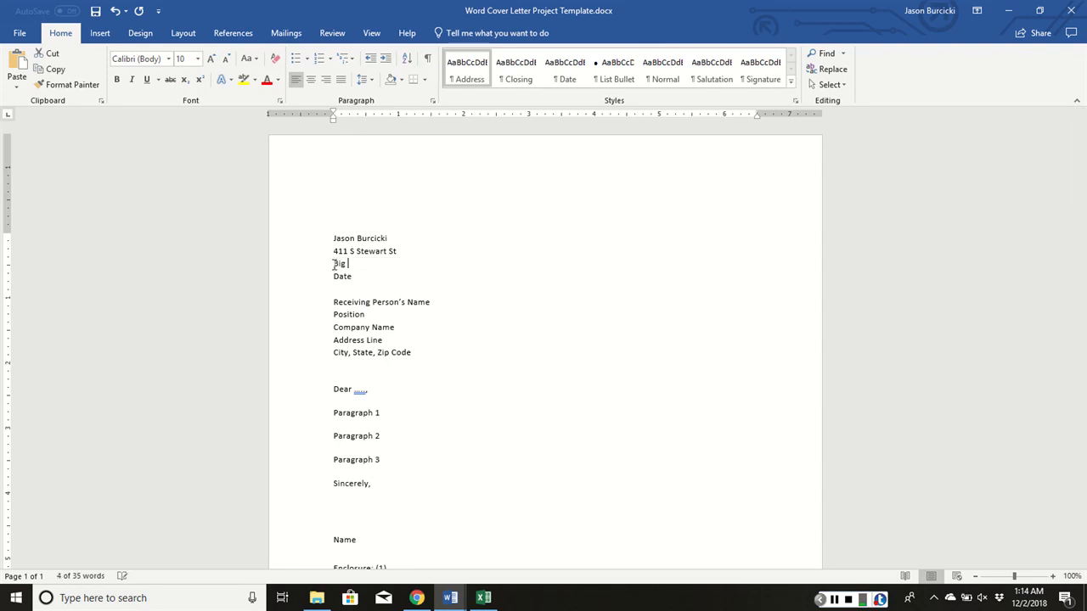
type("Rapids, MI")
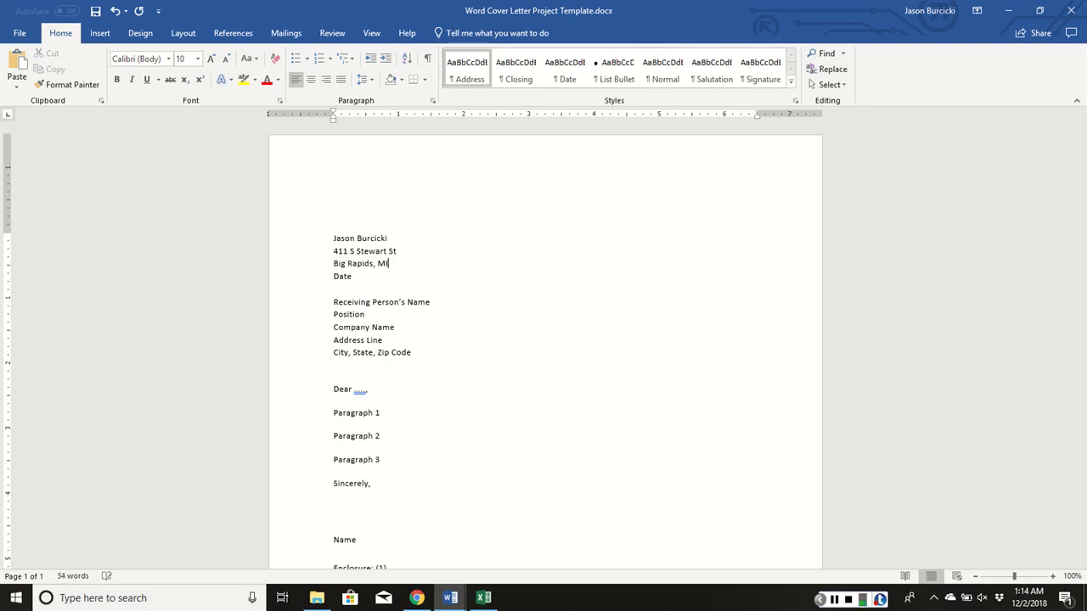
type(" 49307")
Replace the Date placeholder below the sender's address with 12/2/2018
left_click(355, 276)
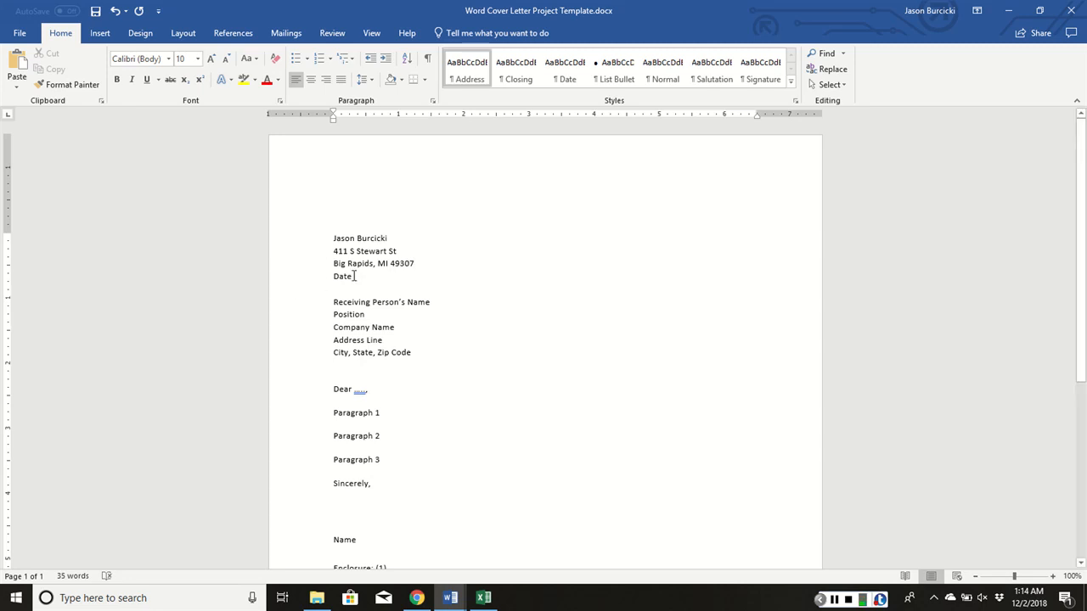
key("BackSpace")
key("BackSpace")
key("BackSpace")
key("BackSpace")
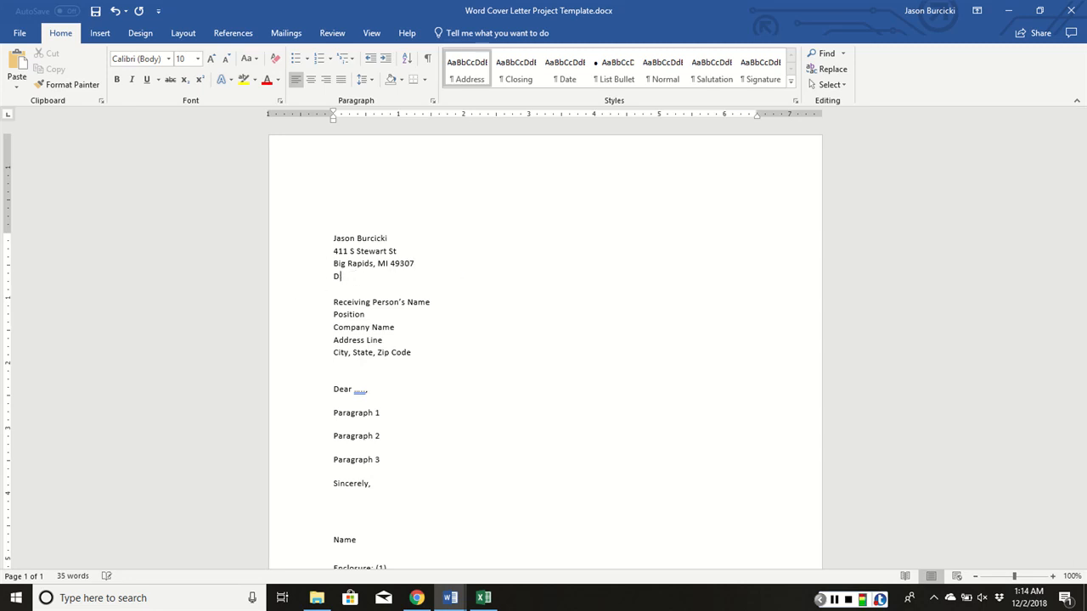
type("12/2")
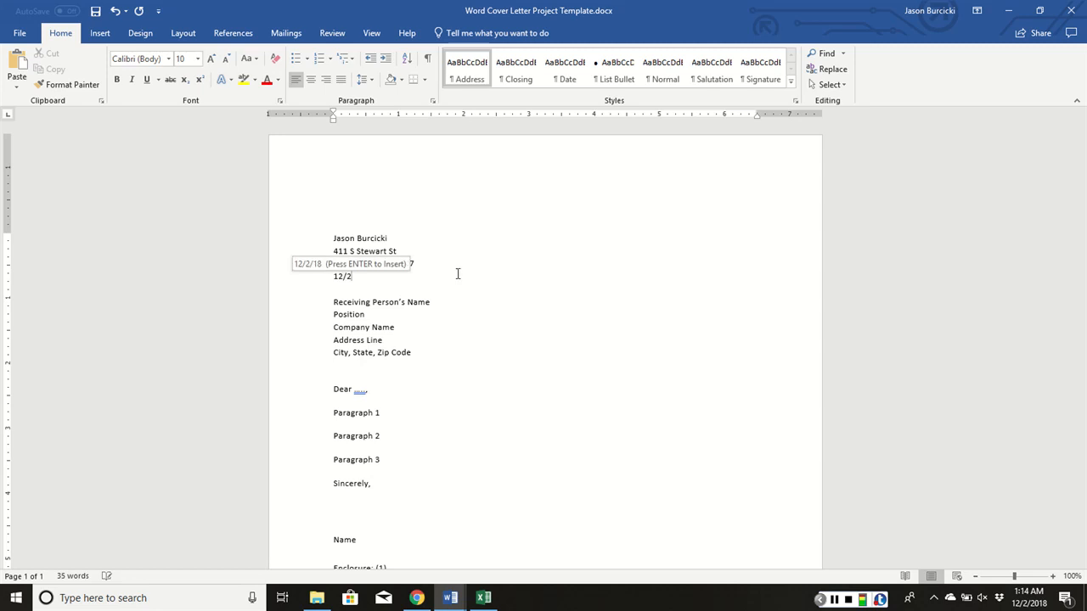
type("/2018")
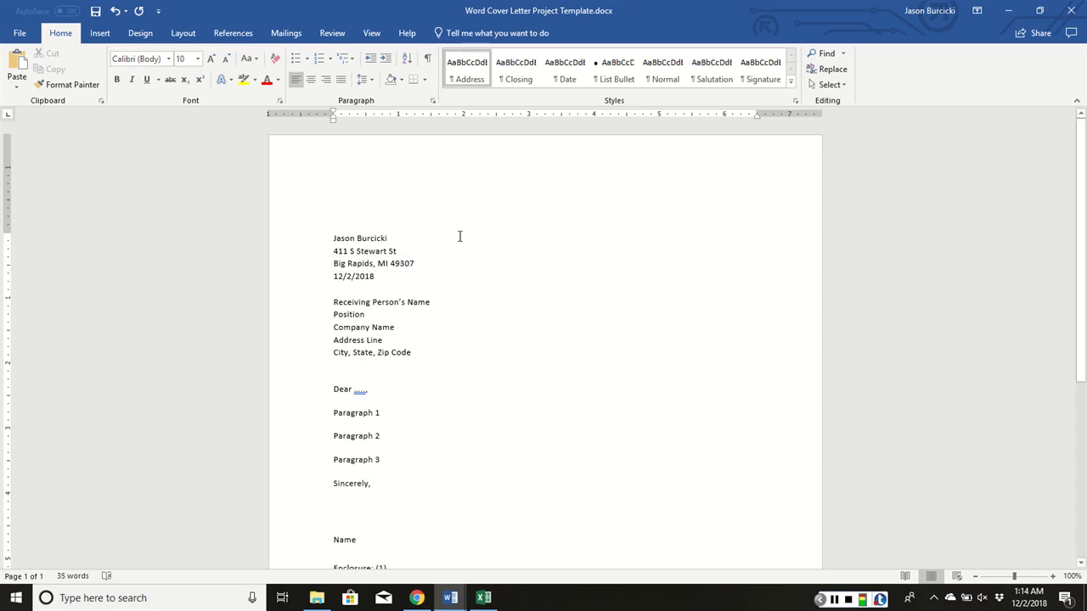
Replace the Paragraph 1 placeholder with an opening that starts "I noticed at the career fair"
scroll(416, 337, "down", 3)
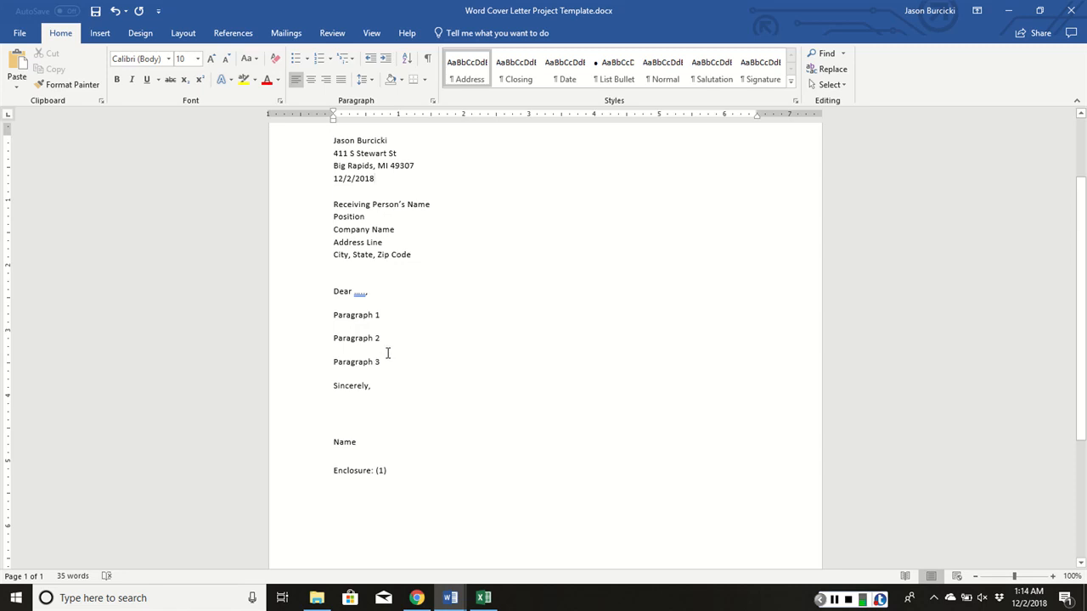
left_click(379, 386)
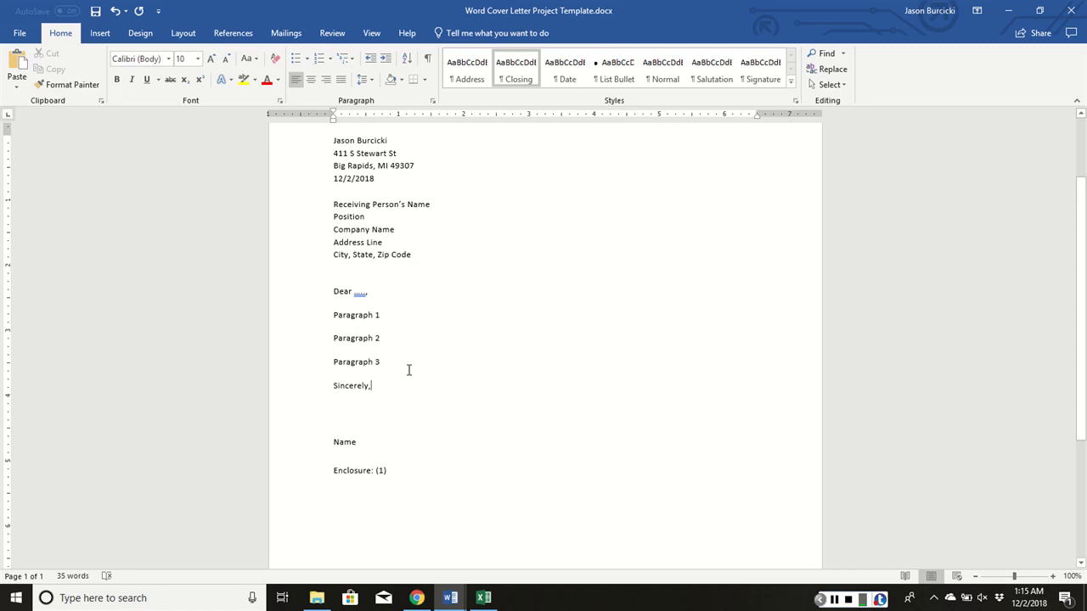
left_click(386, 316)
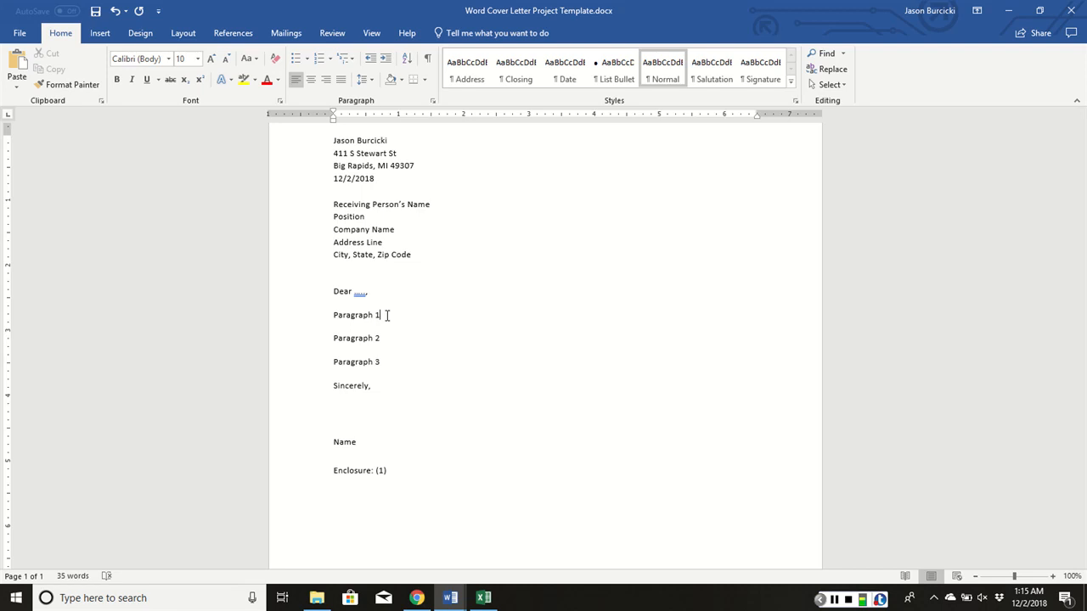
key("BackSpace")
key("BackSpace")
key("BackSpace")
key("BackSpace")
key("BackSpace")
key("BackSpace")
key("BackSpace")
key("BackSpace")
key("BackSpace")
key("BackSpace")
key("BackSpace")
type("I noticed at the carre")
key("BackSpace")
type("er")
key("BackSpace")
key("BackSpace")
key("BackSpace")
key("BackSpace")
type("reer the")
key("BackSpace")
key("BackSpace")
key("BackSpace")
type("fair that you had a boot")
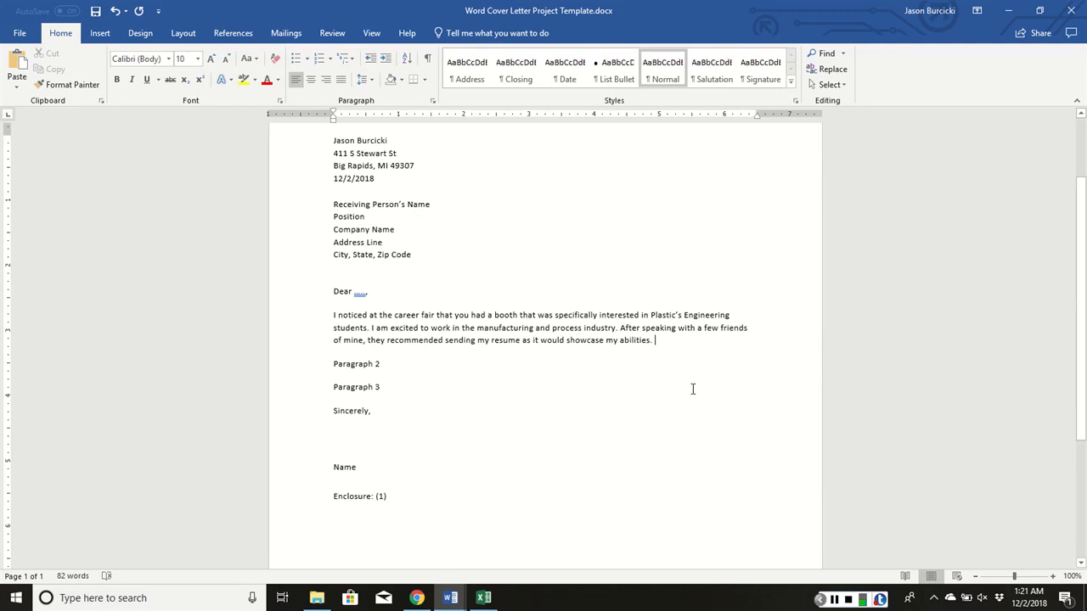
Highlight the opening paragraph, then the second paragraph's phrases about running three lines, the Eagle Project and solving a hard chemistry or math problem
left_click_drag(657, 342, 333, 314)
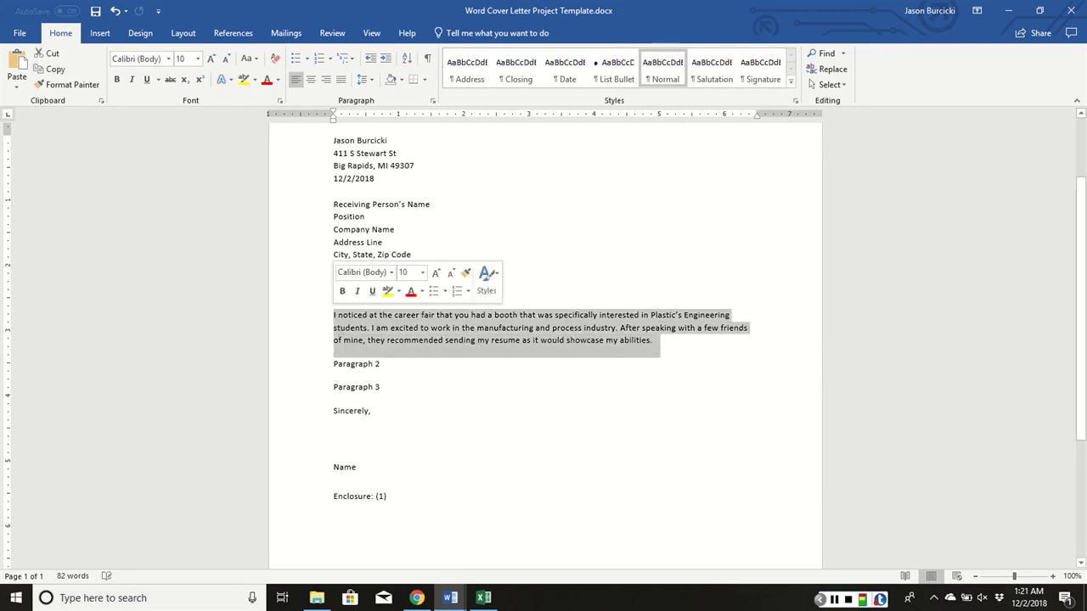
left_click(400, 364)
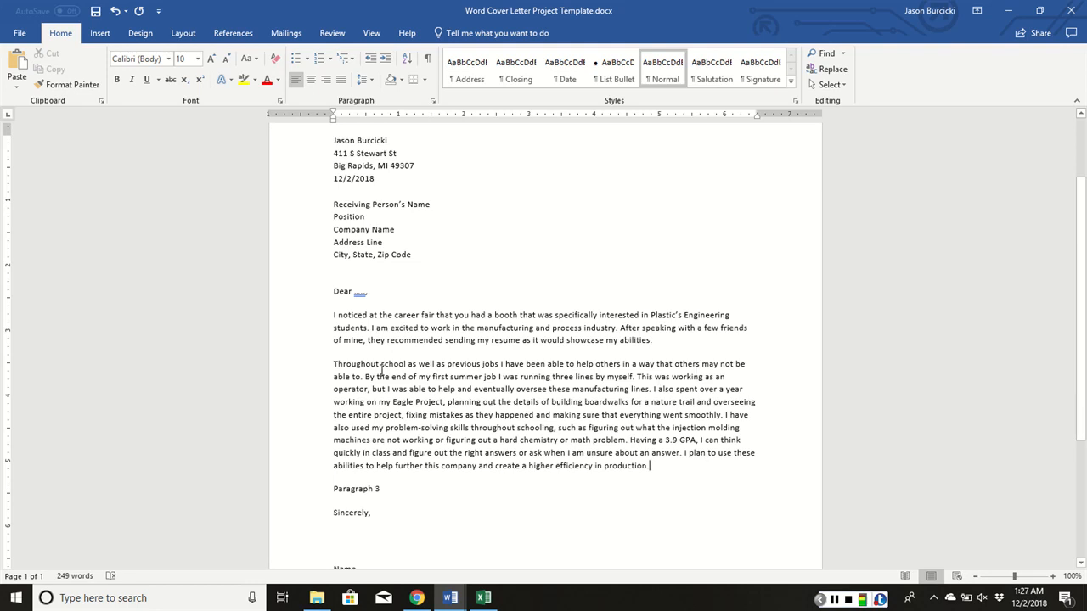
left_click_drag(521, 374, 594, 376)
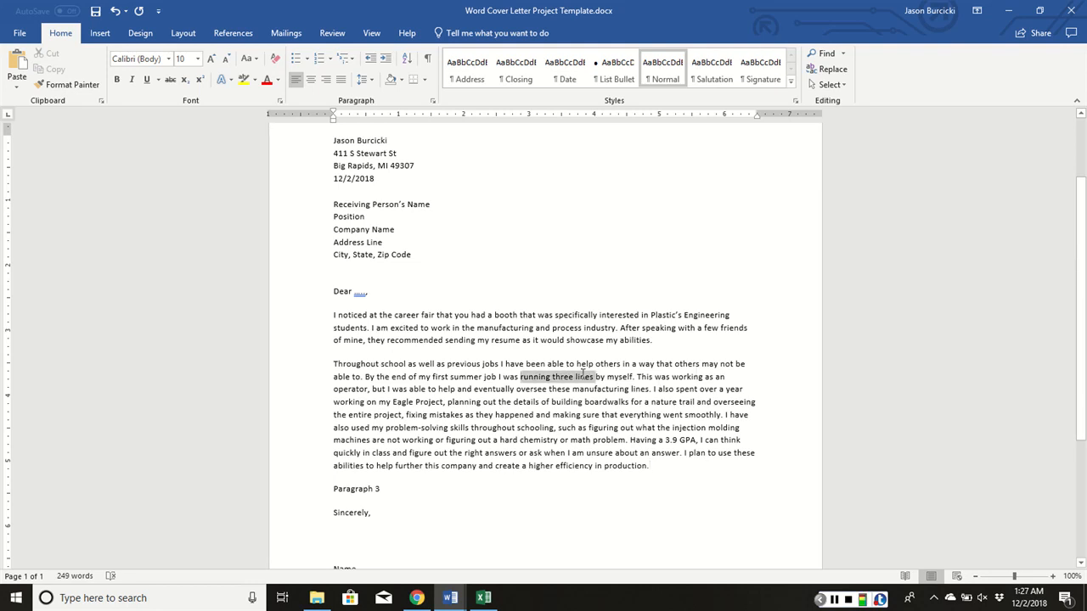
left_click_drag(380, 402, 481, 403)
left_click_drag(436, 441, 632, 439)
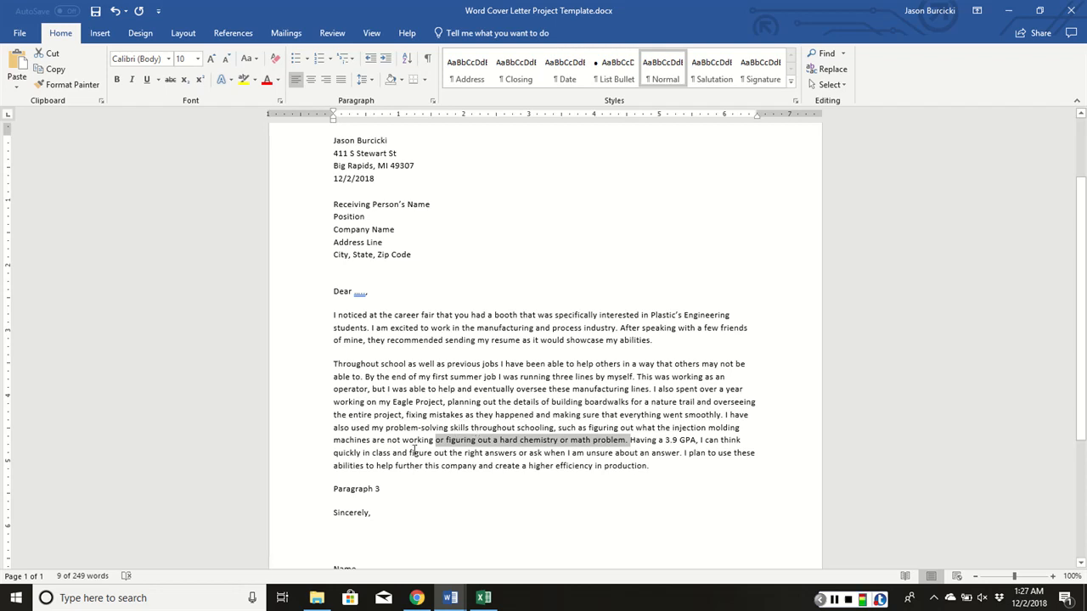
Replace the Paragraph 3 placeholder with a closing that starts "I would like to thank you greatly"
left_click(395, 489)
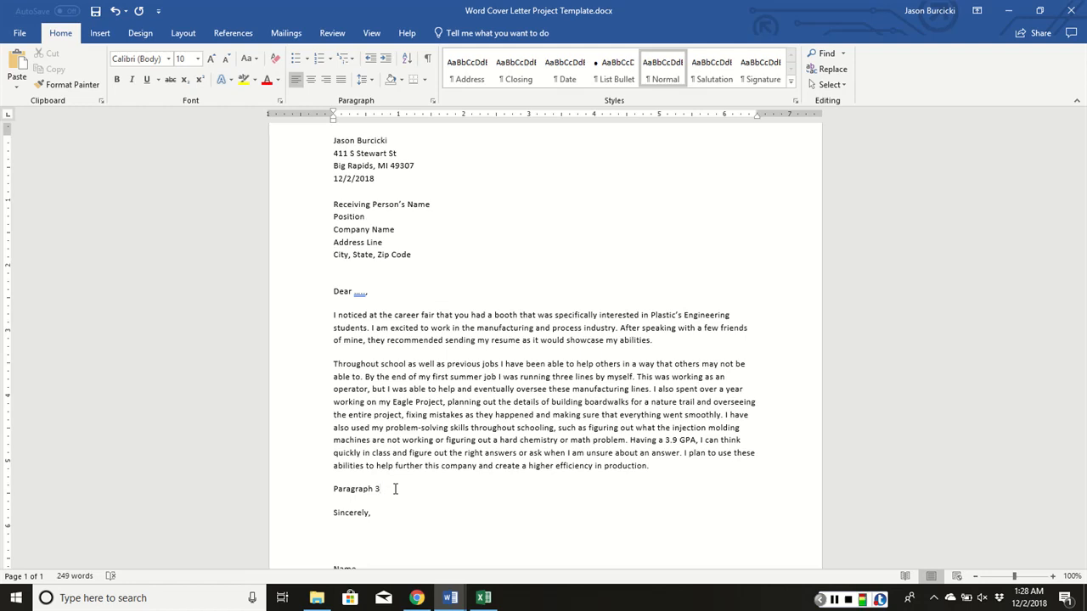
key("BackSpace")
key("BackSpace")
key("BackSpace")
key("BackSpace")
key("BackSpace")
key("BackSpace")
key("BackSpace")
key("BackSpace")
key("BackSpace")
key("BackSpace")
key("BackSpace")
type("I would like to thank you gereatly")
key("BackSpace")
key("BackSpace")
key("BackSpace")
key("BackSpace")
key("BackSpace")
key("BackSpace")
key("BackSpace")
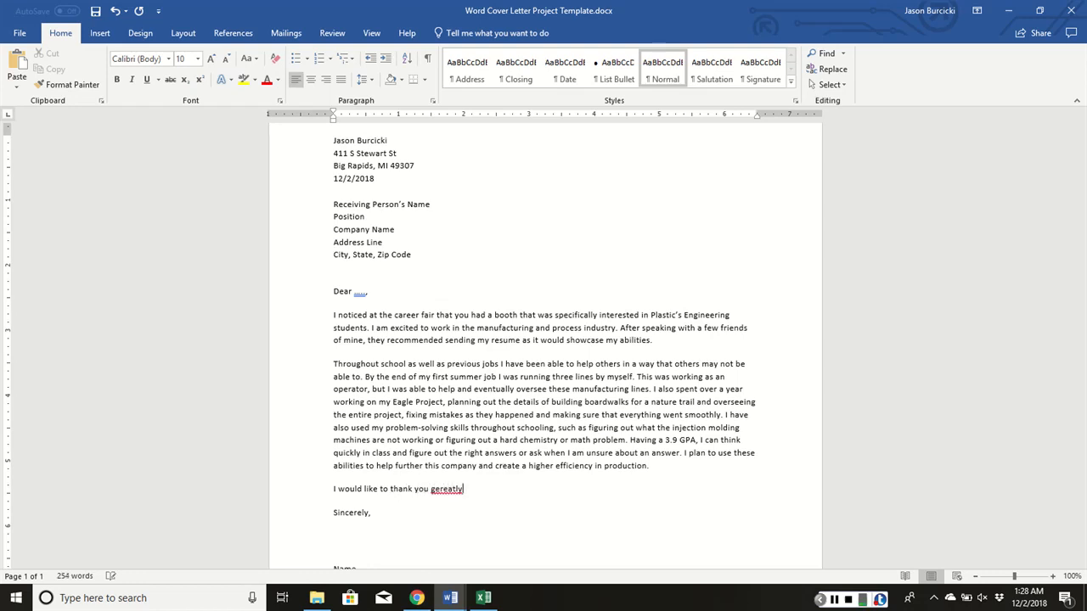
key("BackSpace")
type("reatly")
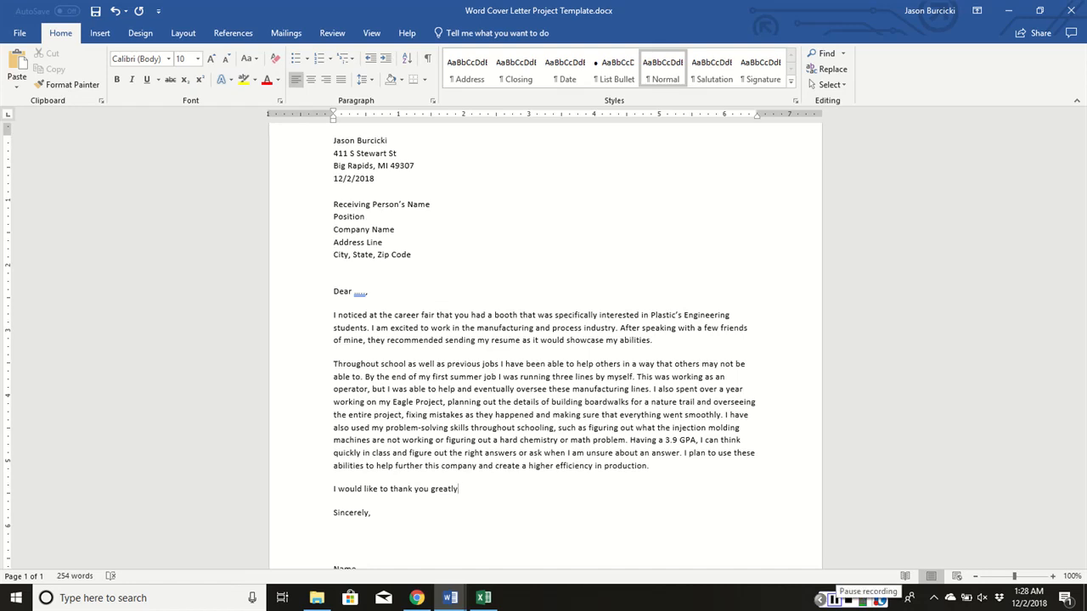
left_click(834, 598)
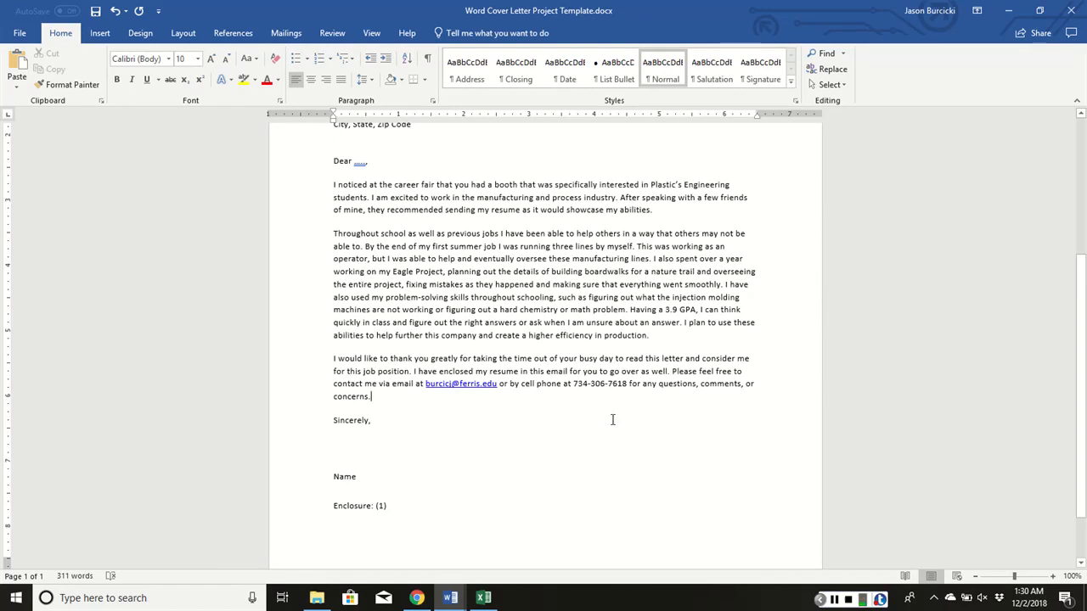
Append to the third paragraph "I will contact you within two weeks to see if you have received my resume. Thank you again."
type("I will contact yo")
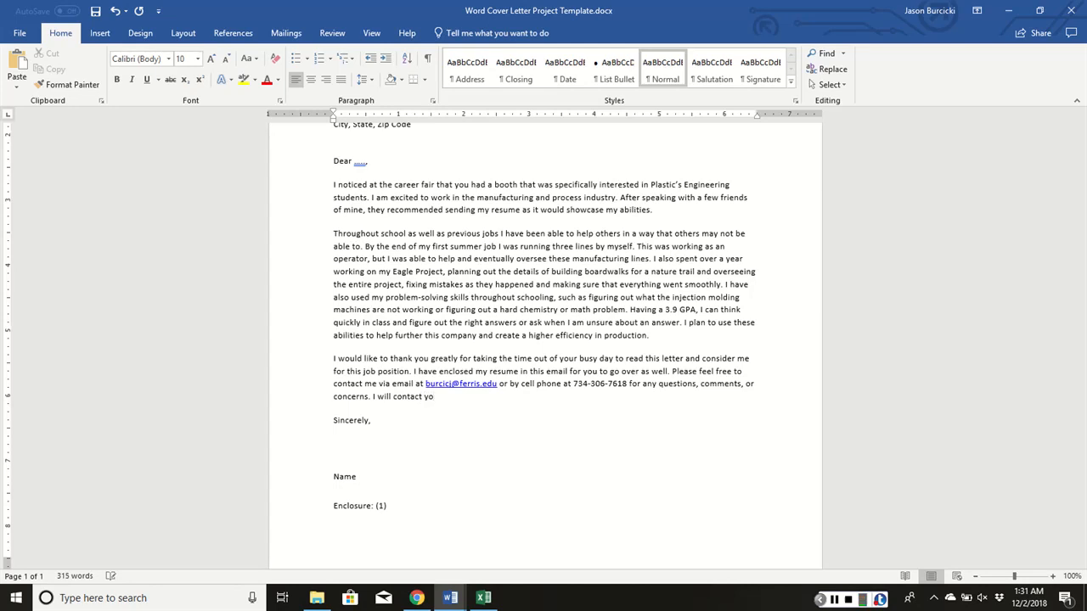
type("u withing")
key("BackSpace")
type("two weeks to see if you")
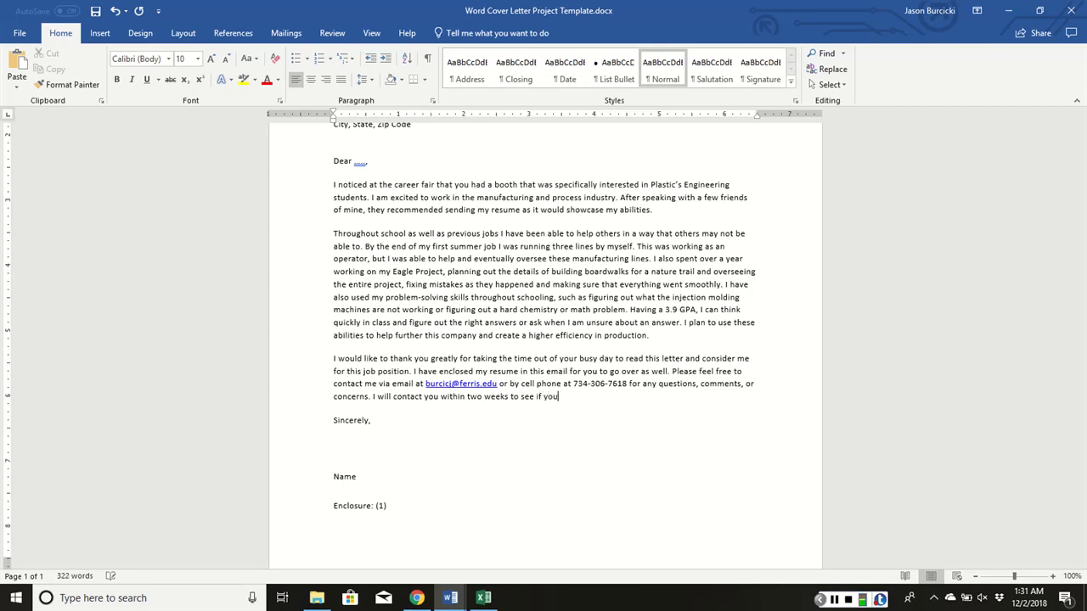
type(" have recieved my resume. Than")
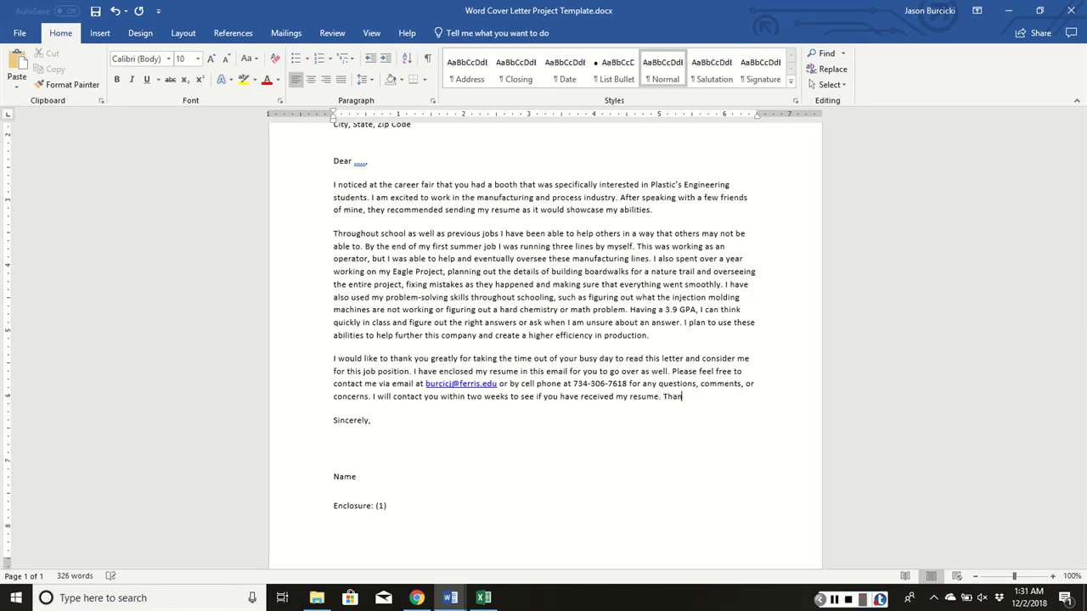
type("k you again.")
Replace the Name placeholder in the signature block below "Sincerely," with the sender's full name
left_click(343, 444)
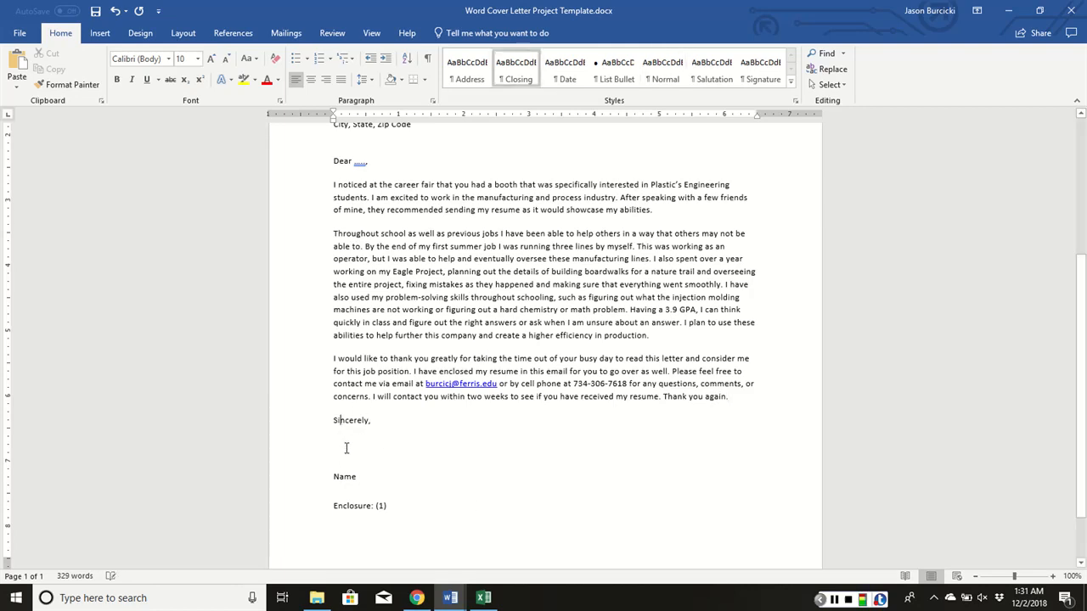
left_click(349, 459)
left_click(365, 476)
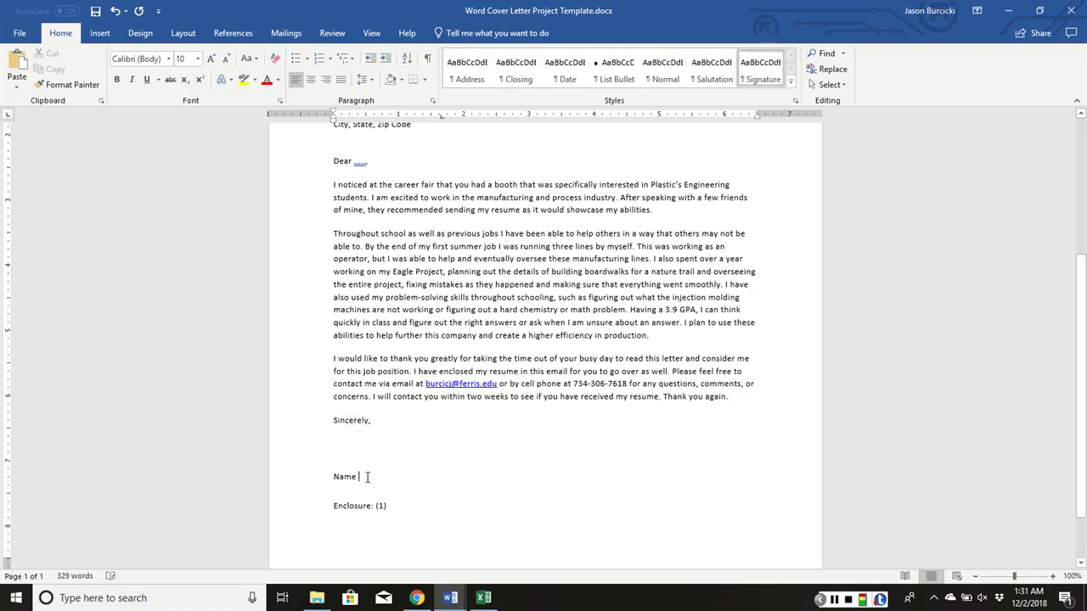
key("BackSpace")
key("BackSpace")
key("BackSpace")
key("BackSpace")
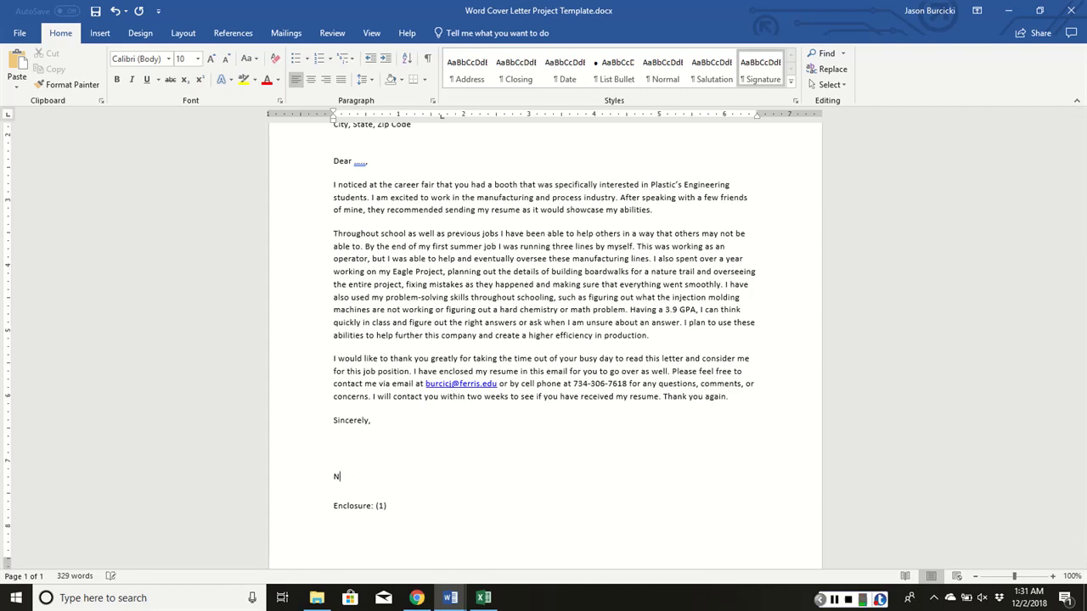
scroll(535, 293, "down", 2)
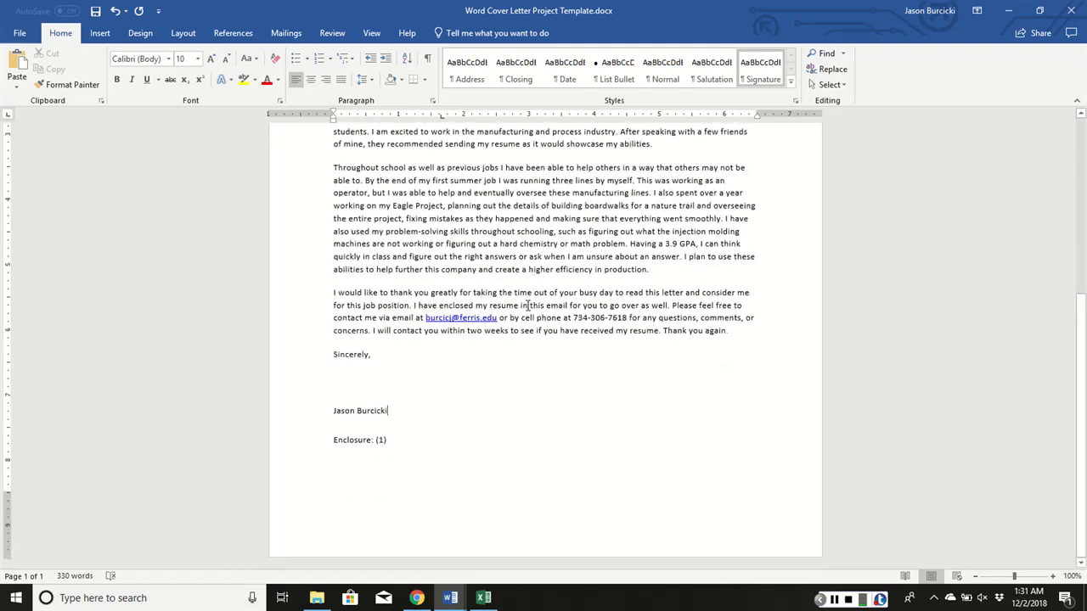
scroll(442, 420, "up", 4)
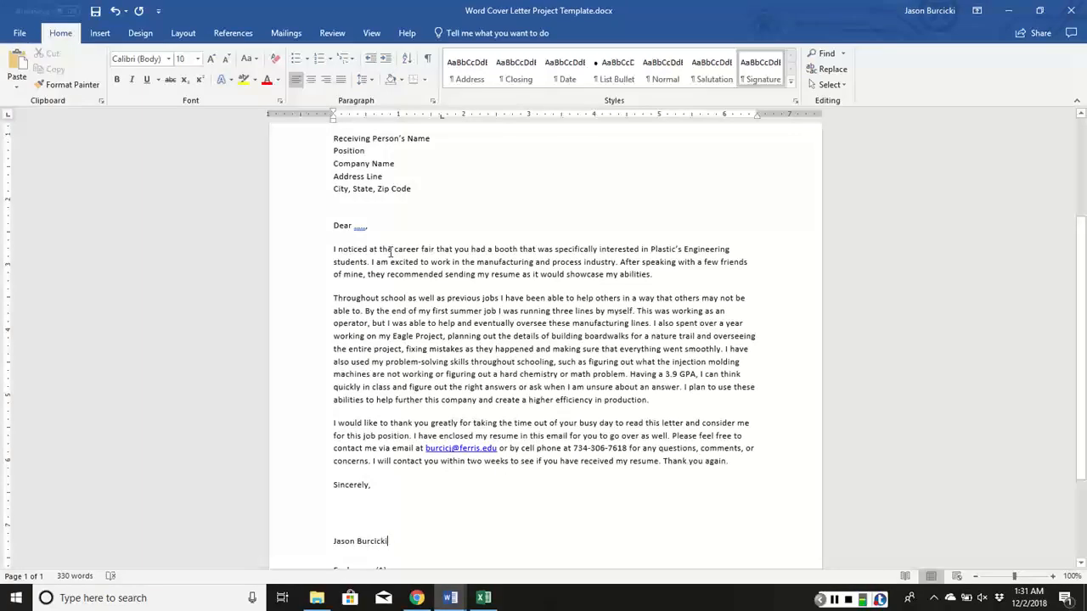
scroll(373, 177, "up", 2)
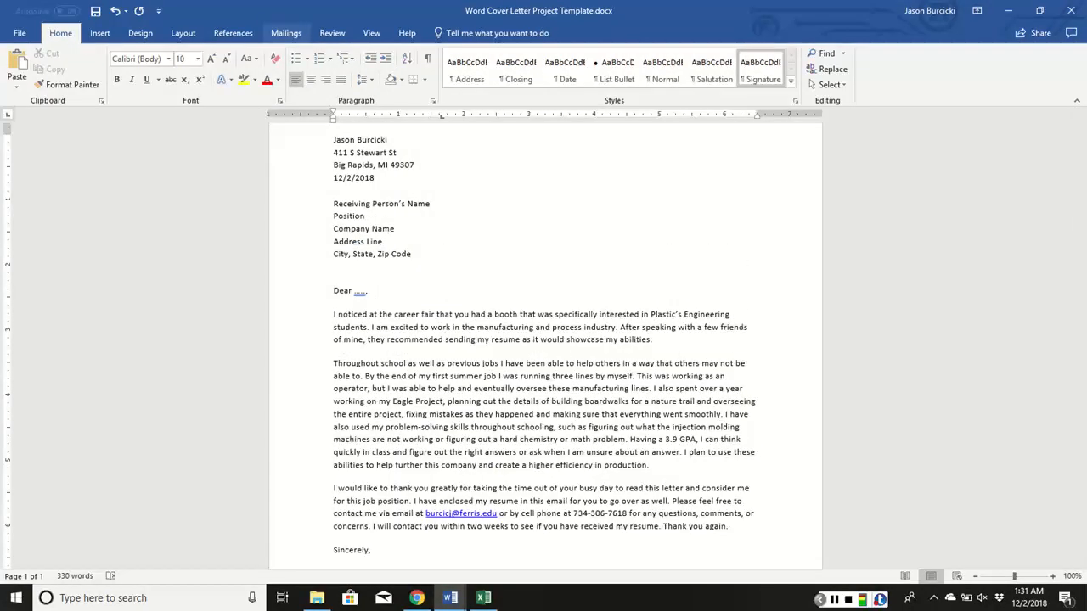
Start a new mail merge recipient list for the letter, with entries entered from scratch
left_click(286, 33)
left_click(137, 78)
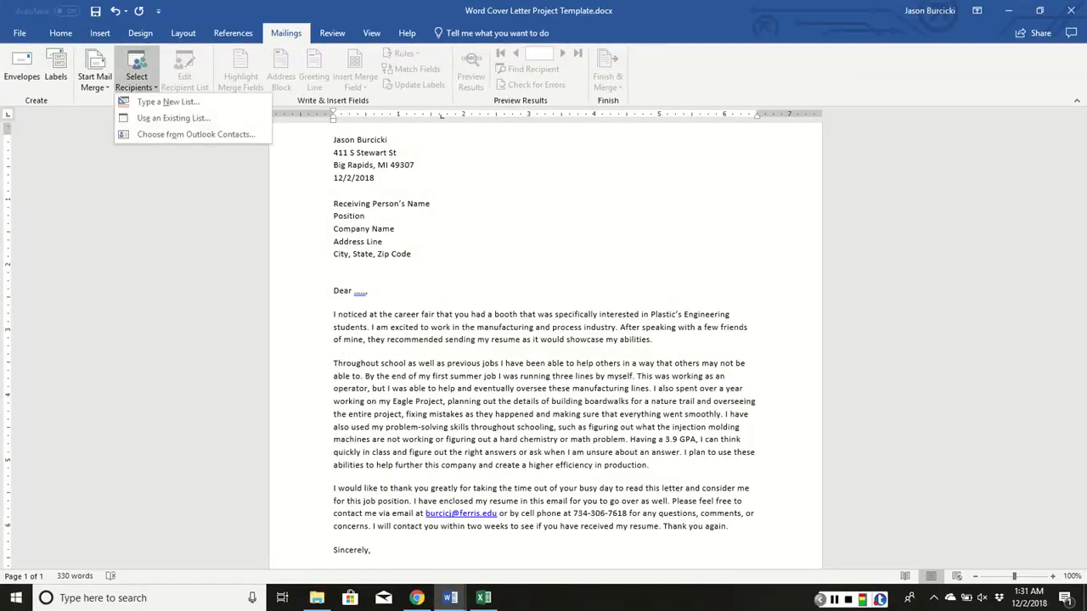
left_click(161, 102)
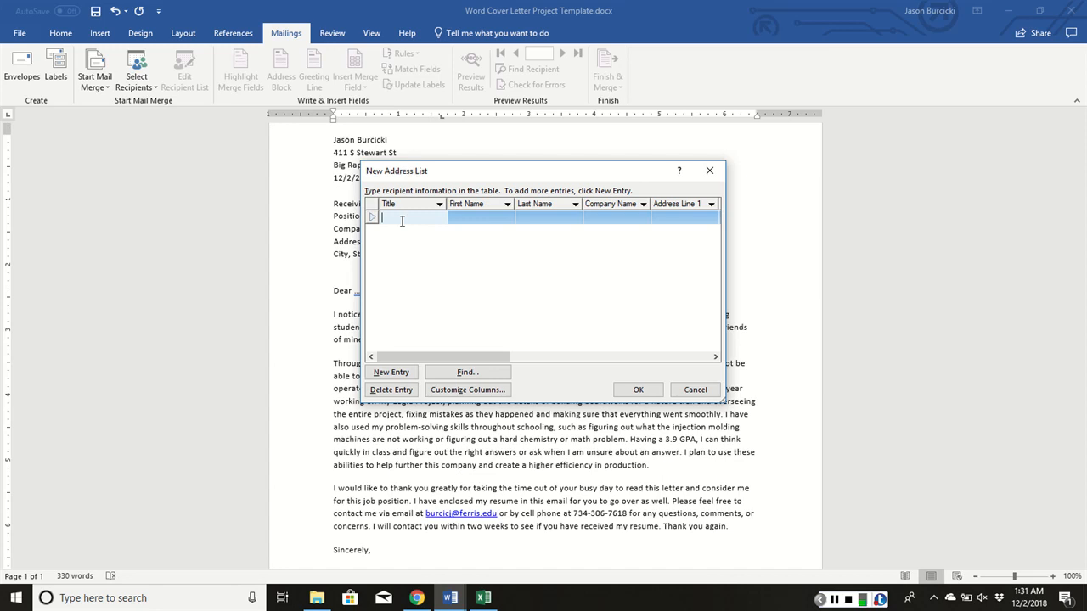
left_click_drag(427, 172, 490, 166)
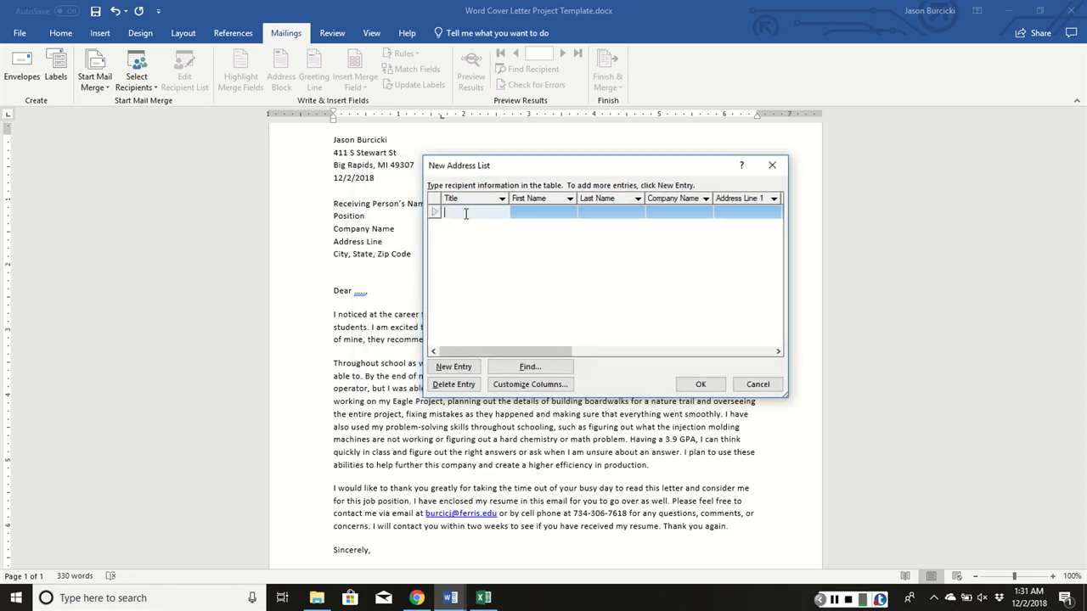
Give the first recipient the title Manager and fill in the recipient's first and last name
type("MAnage")
key("BackSpace")
key("BackSpace")
key("BackSpace")
key("BackSpace")
key("BackSpace")
type("anager")
key("Tab")
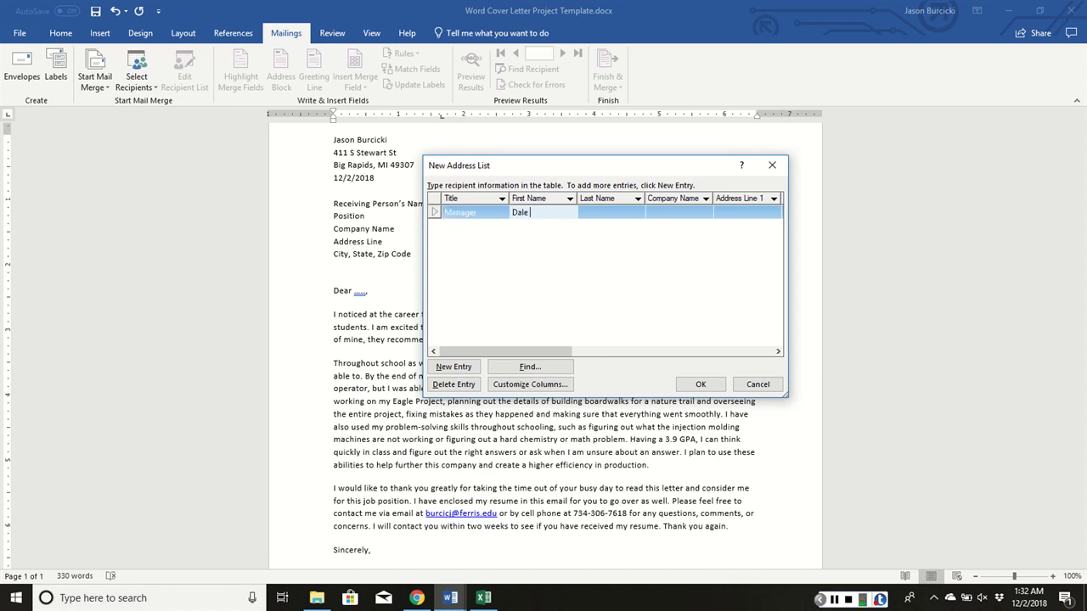
key("Tab")
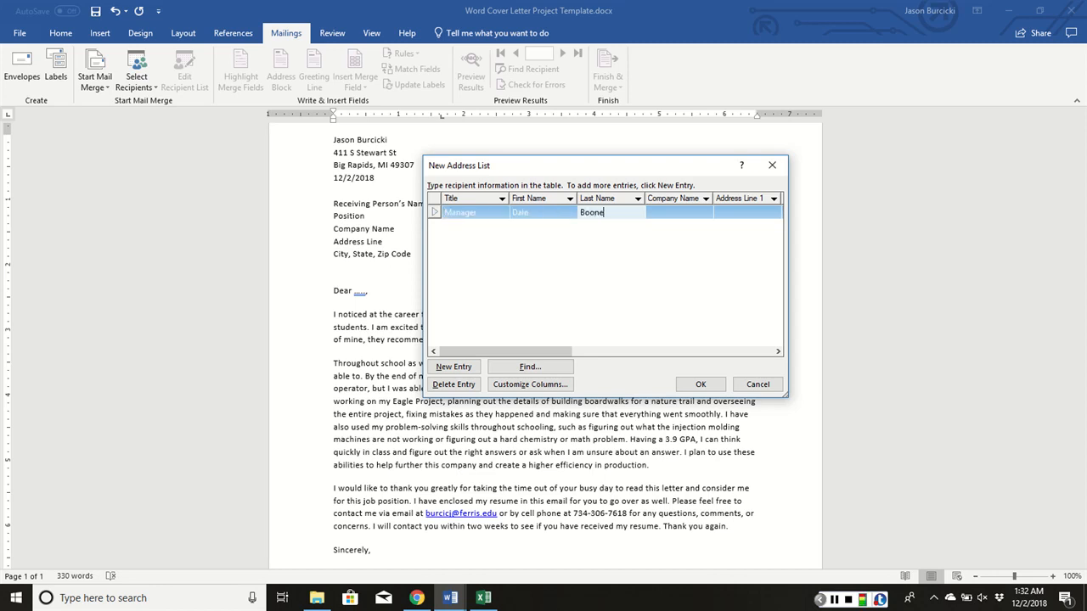
Set the first recipient's company to Yanfeng and fill in the city, state and ZIP code, leaving both address lines blank
key("Tab")
type("Yanfeng")
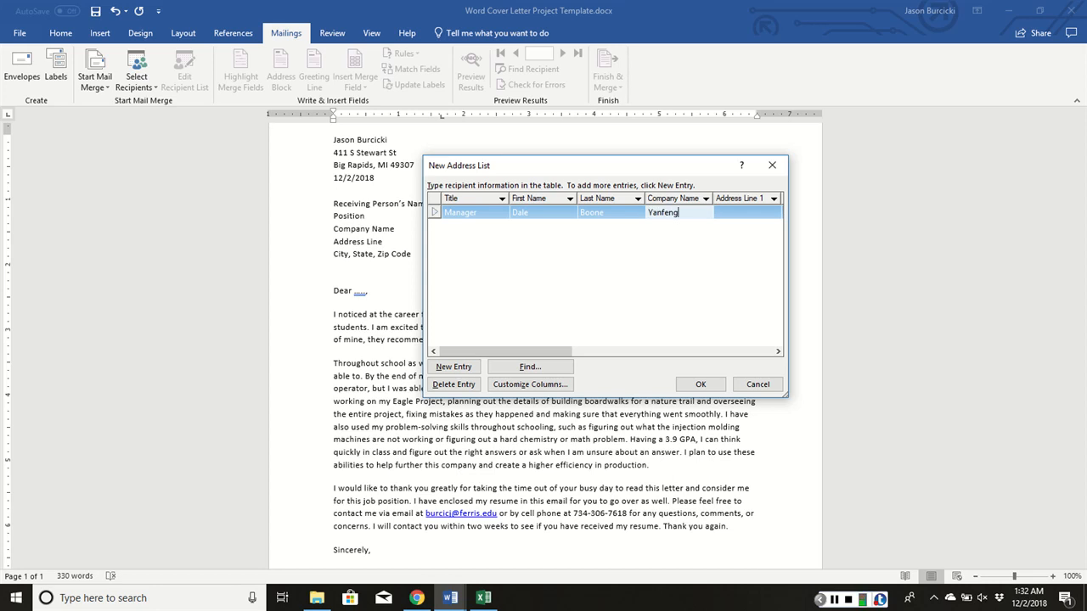
key("Tab")
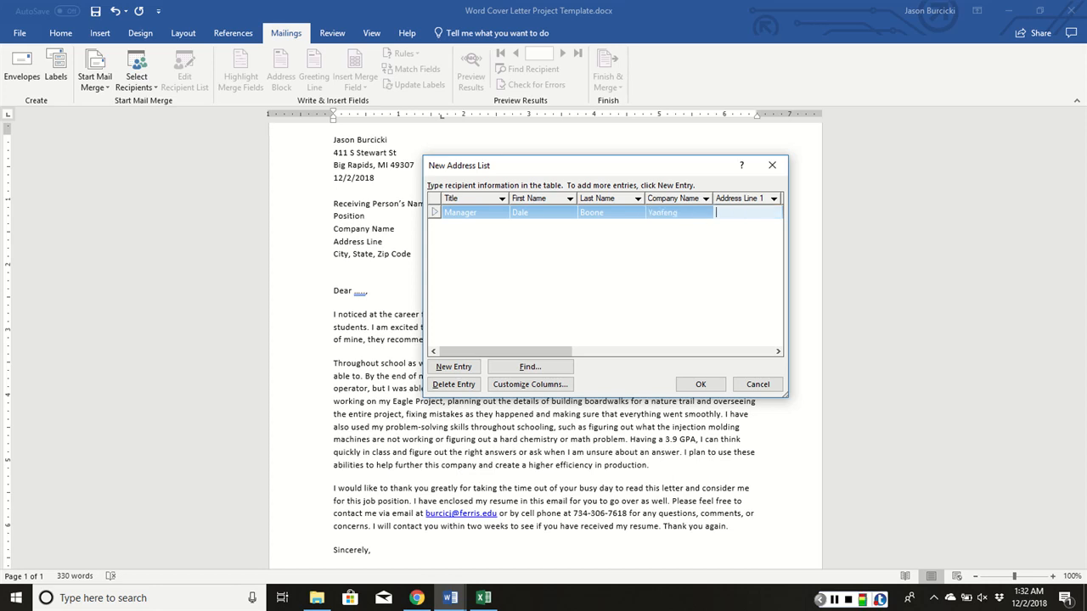
key("Tab")
key("Tab")
type("Holl")
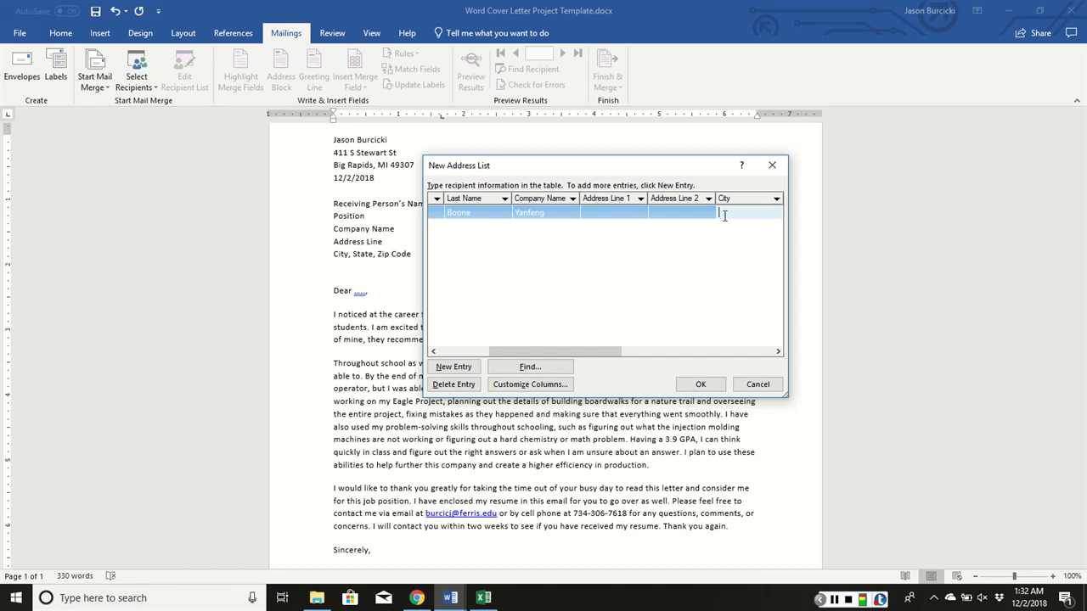
type("and")
key("Tab")
type("MI")
Add a second recipient entry with the title Teacher and fill in that person's first and last name
key("Tab")
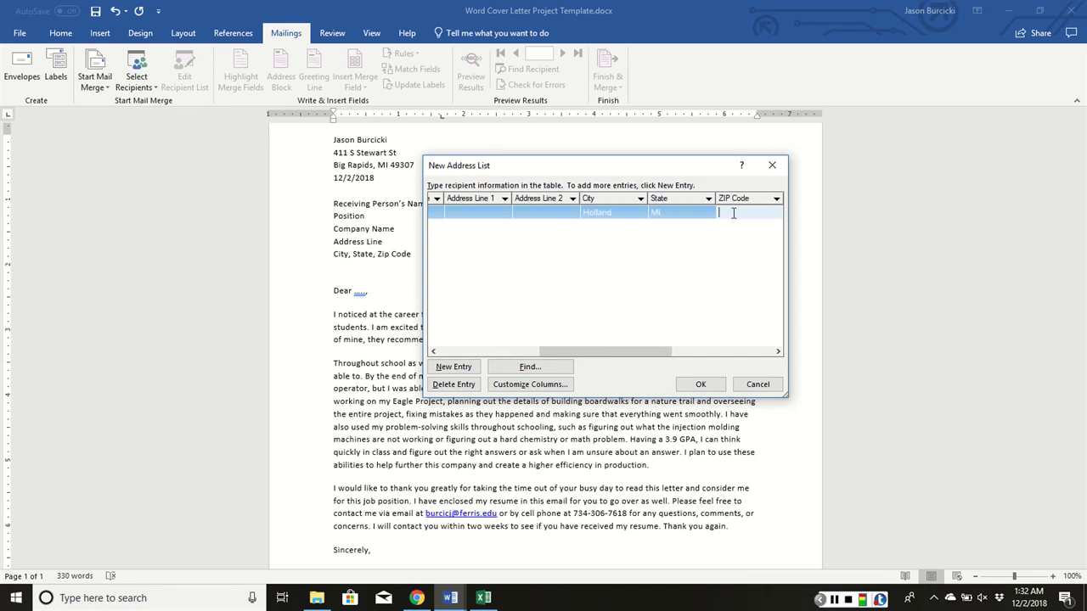
type("49423")
key("Tab")
key("Tab")
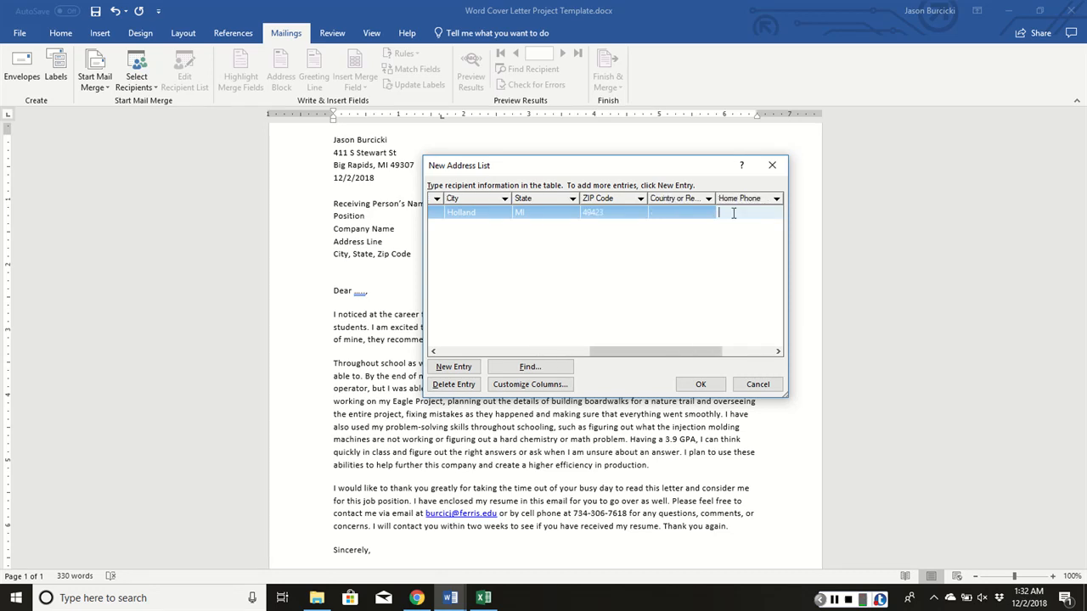
key("Tab")
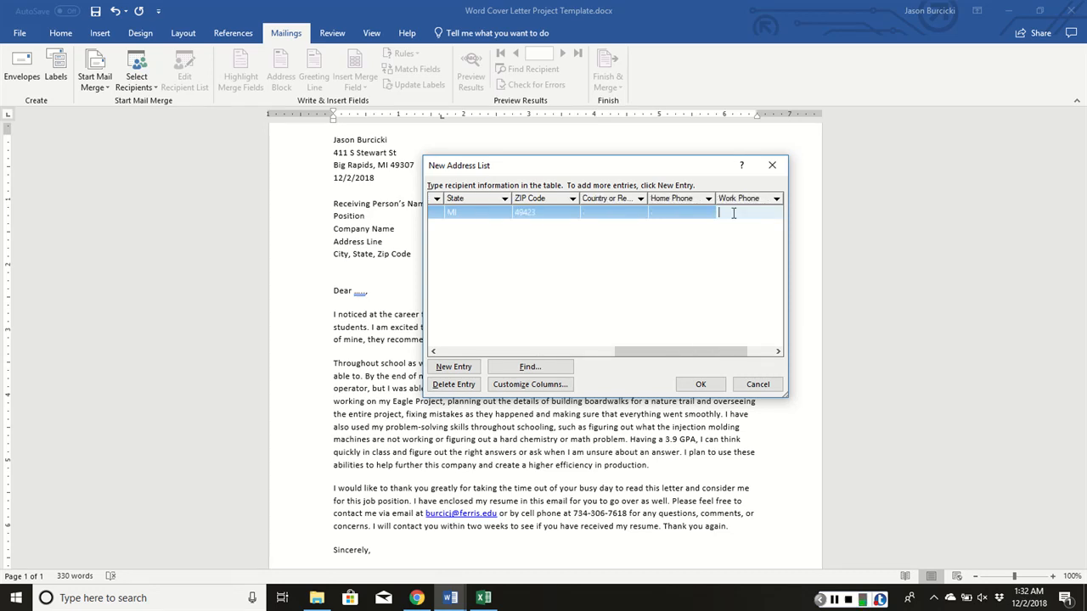
key("Tab")
key("Tab")
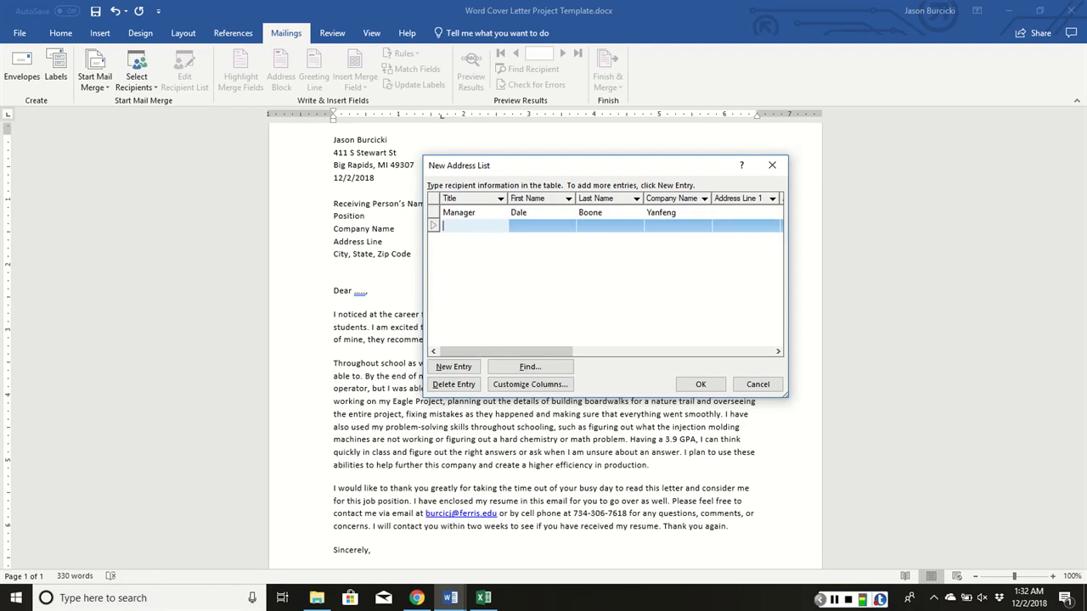
type("Teacher")
key("Tab")
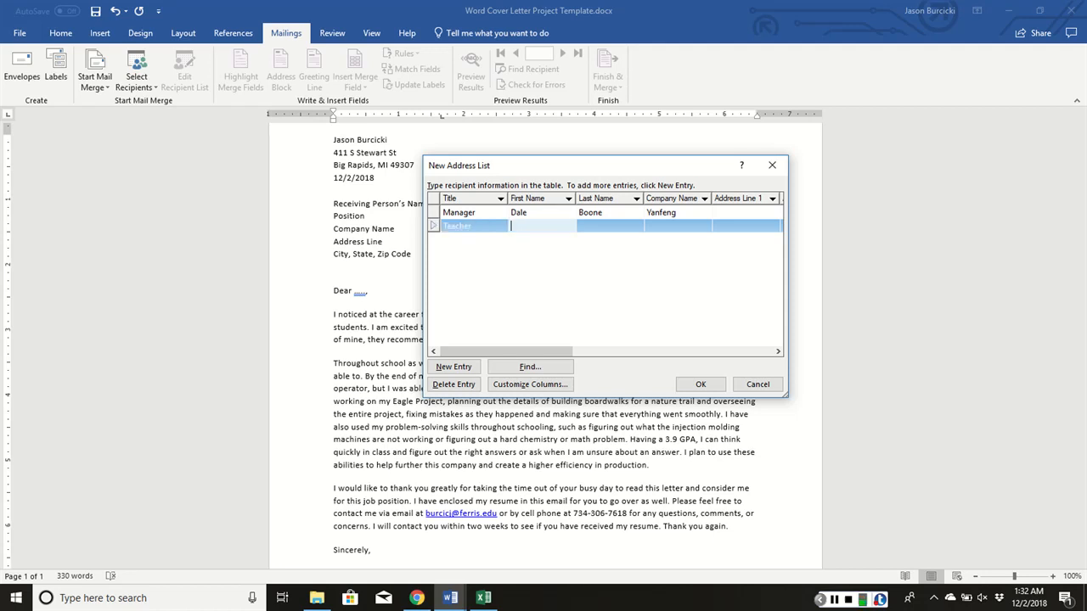
key("Tab")
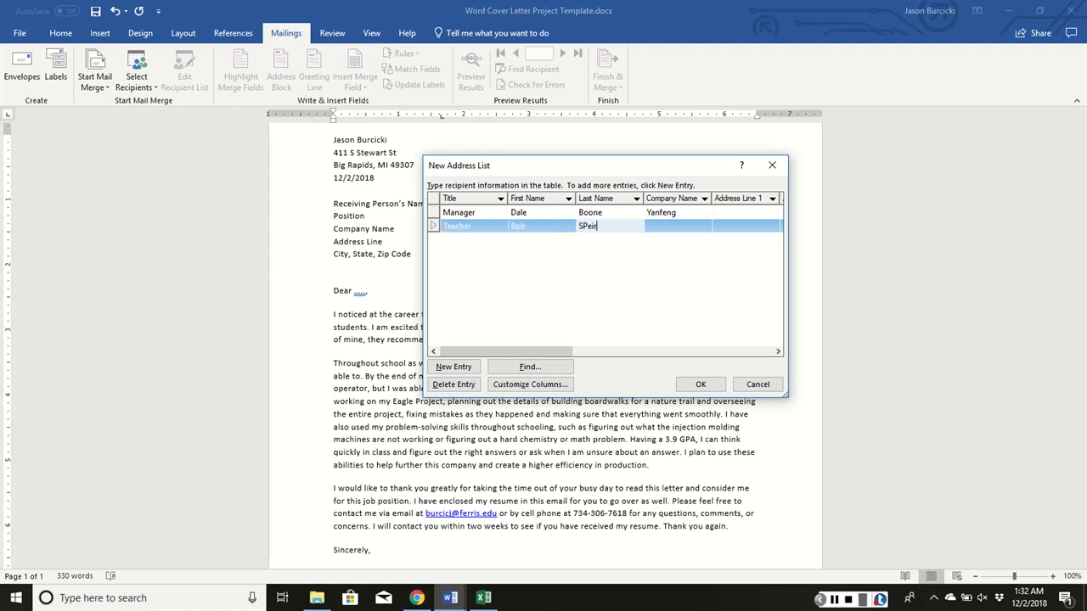
Set the second recipient's company to Ferris State University and fill in the city, state and ZIP code, leaving the address lines blank
key("Tab")
type("Fer")
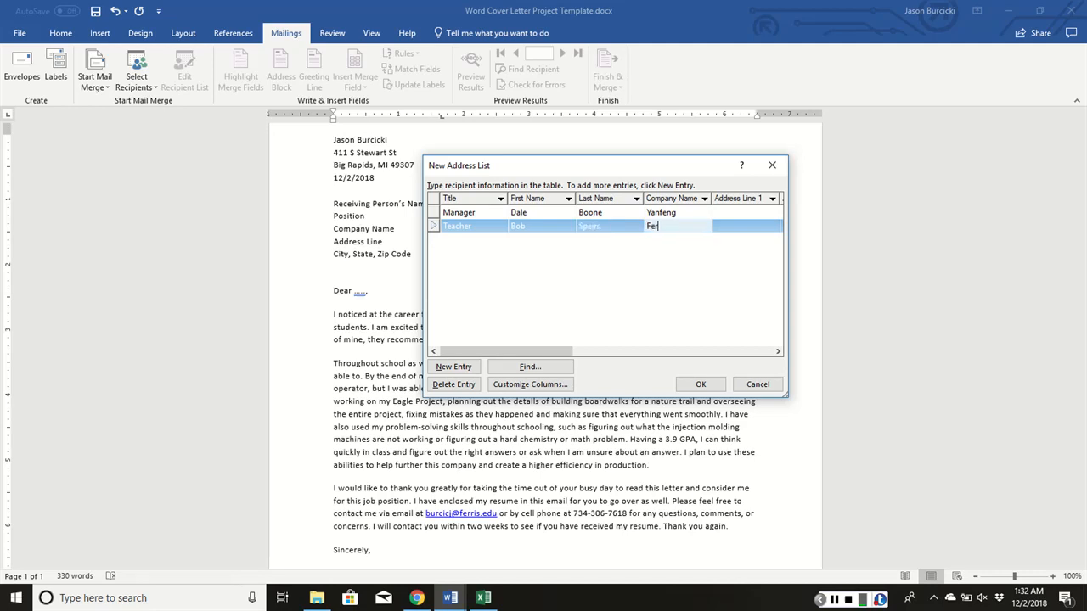
type("ris State Univ")
type("ersity")
key("Tab")
key("Tab")
key("Tab")
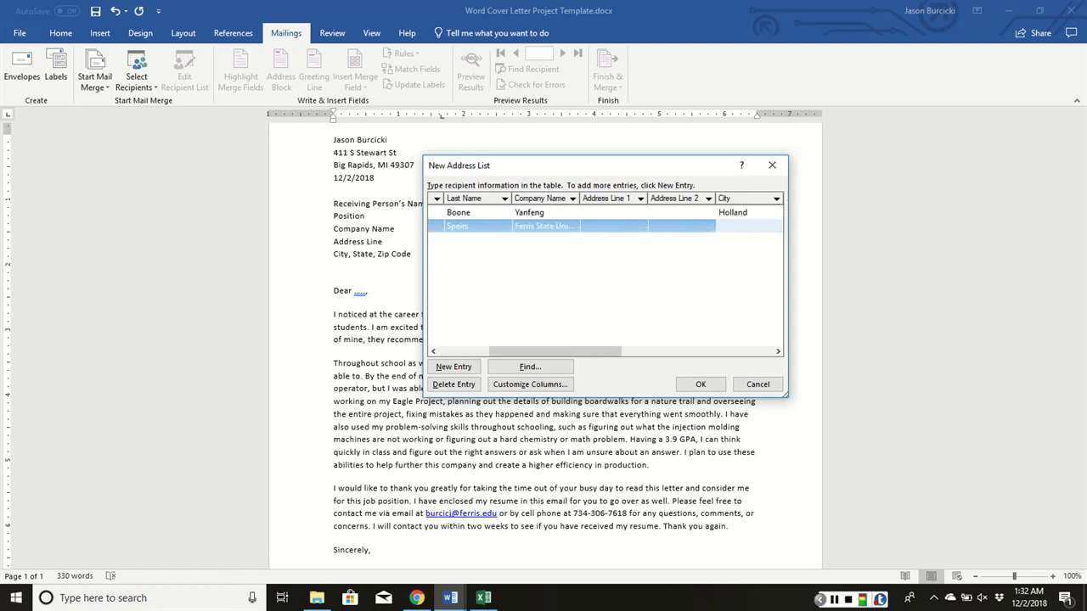
type("Big Rapids")
key("Tab")
type("MI")
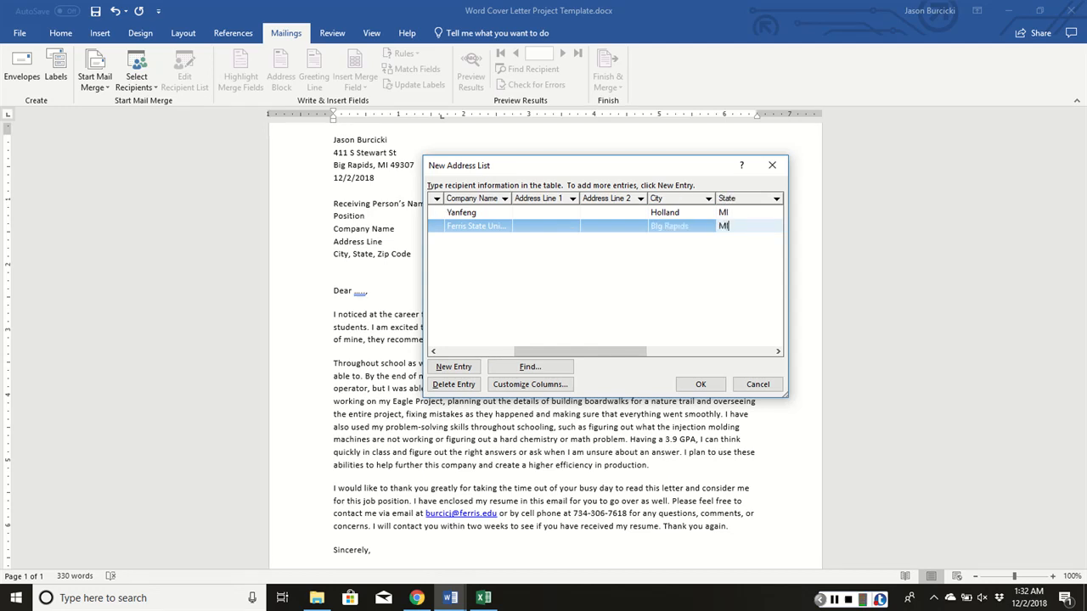
key("Tab")
type("49307")
key("Tab")
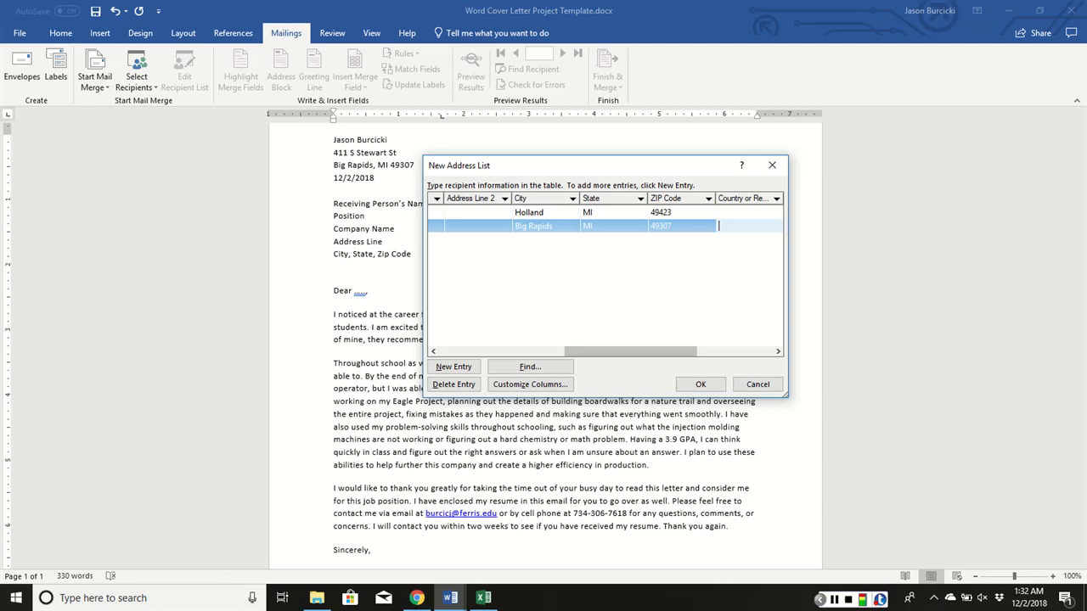
Finish the recipient list and save it as a Microsoft Office Address List in the My Data Sources folder
left_click(700, 384)
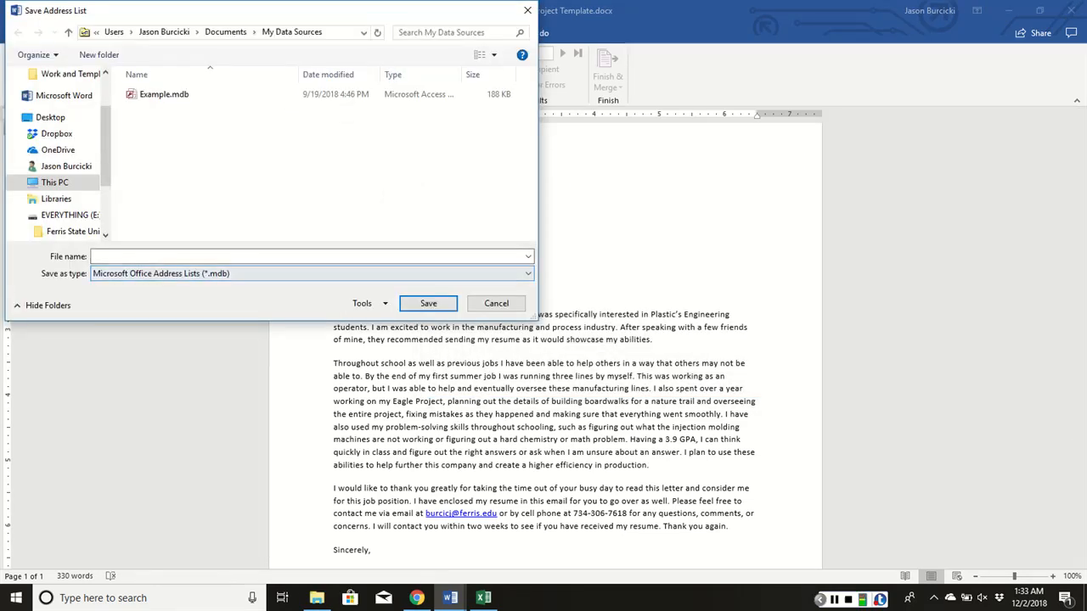
left_click(183, 257)
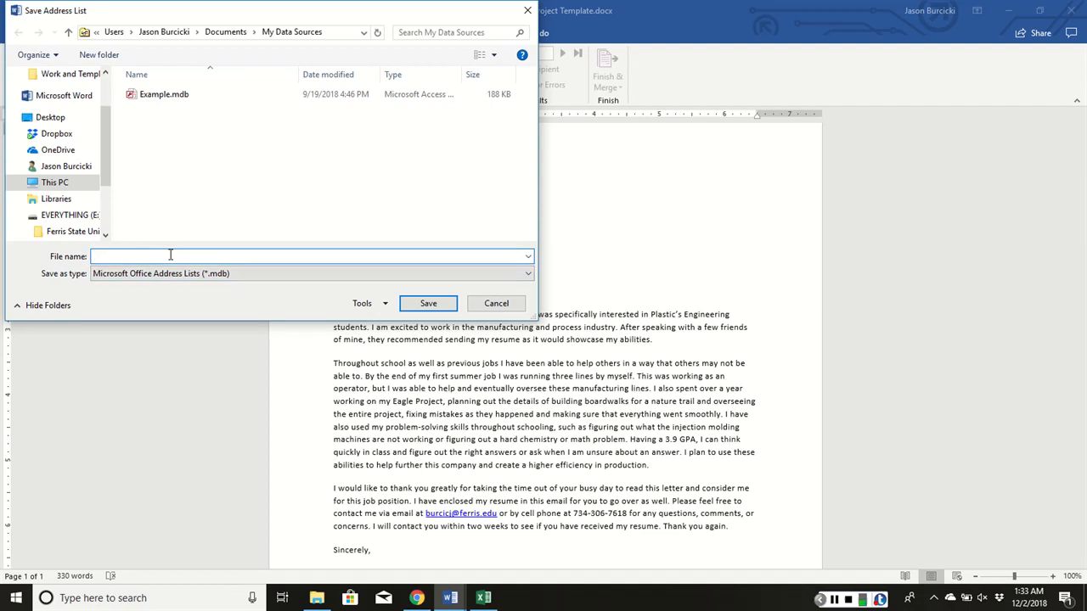
type("Mail Merge Database")
key("Return")
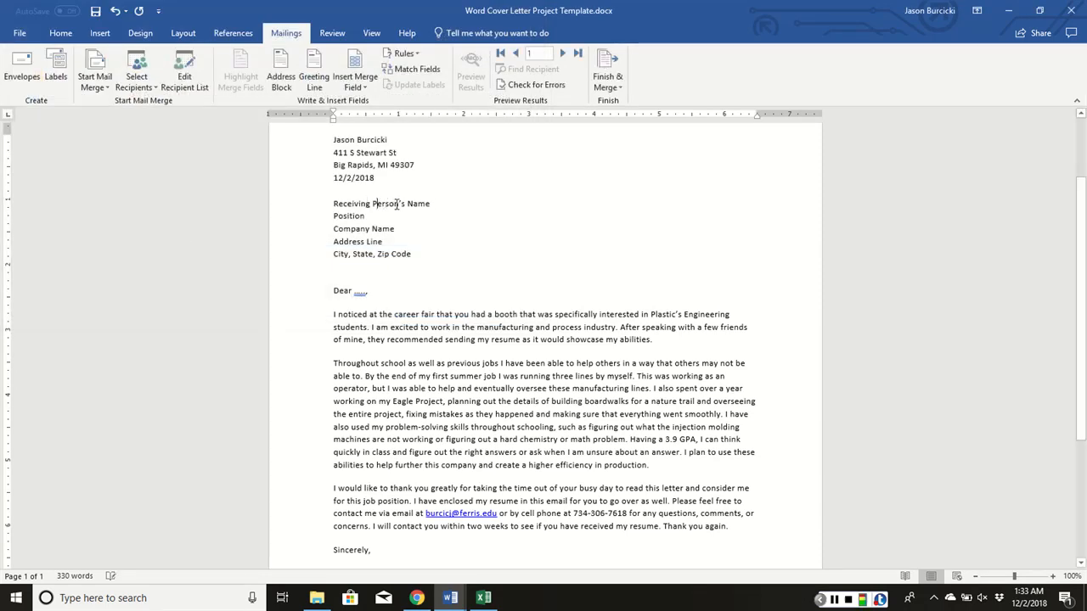
Replace the Receiving Person's Name and Position placeholders with the Title, First_Name and Last_Name merge fields on one line
left_click_drag(433, 203, 333, 204)
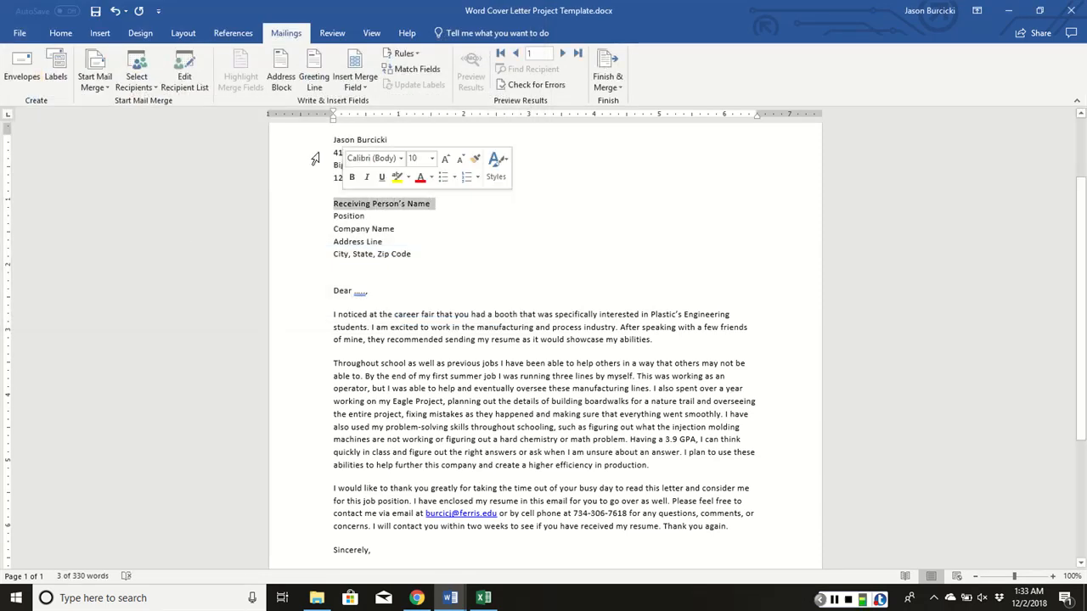
left_click(355, 82)
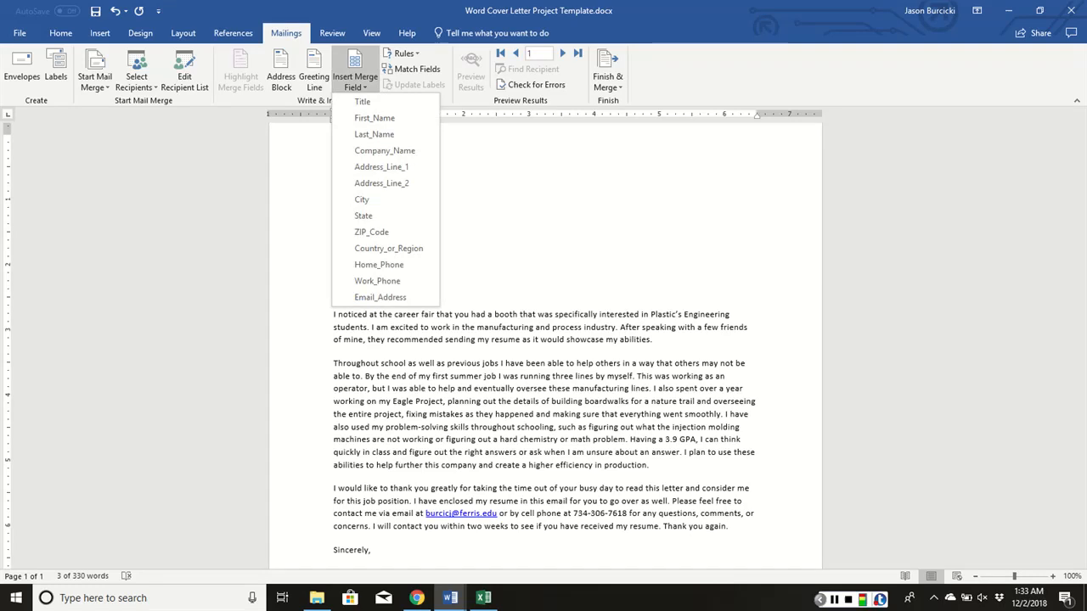
left_click(362, 102)
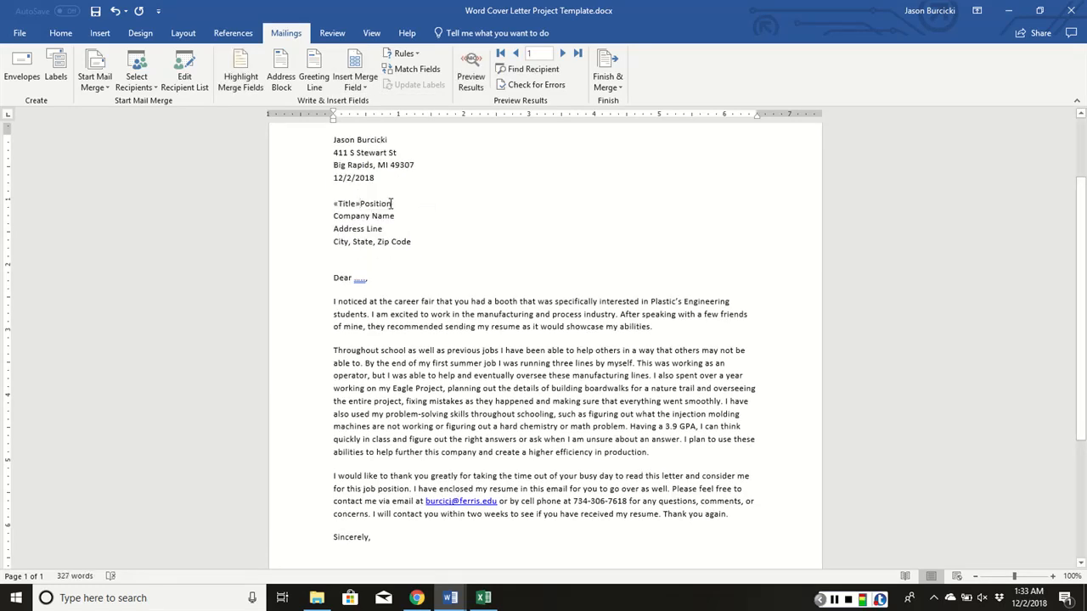
left_click_drag(391, 204, 368, 206)
left_click(355, 83)
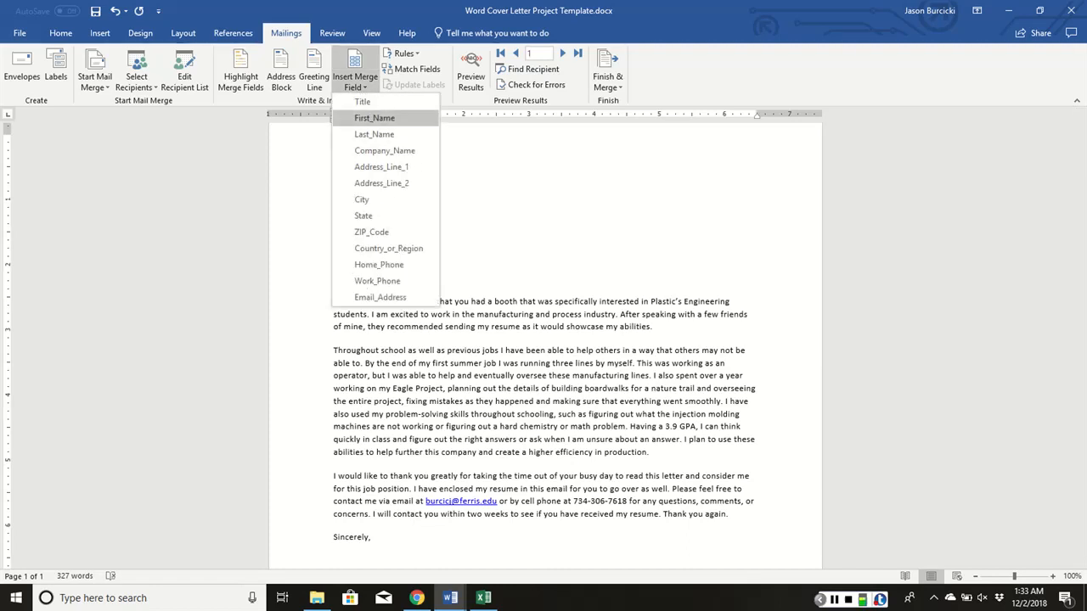
left_click(374, 116)
left_click(355, 83)
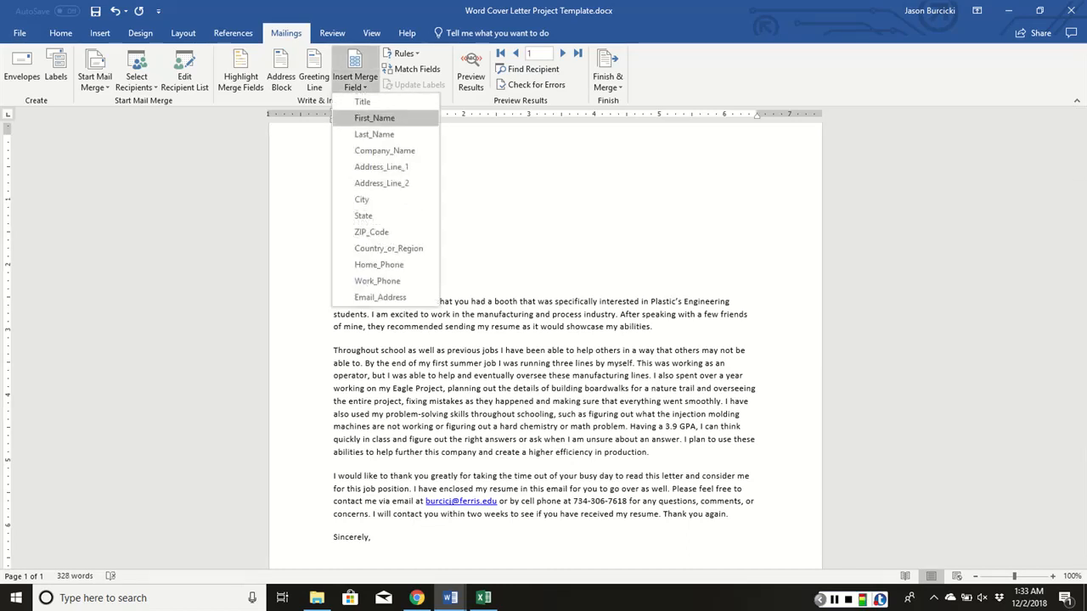
left_click(372, 128)
Replace the Company Name placeholder with the Company_Name merge field on its own line
left_click(324, 214)
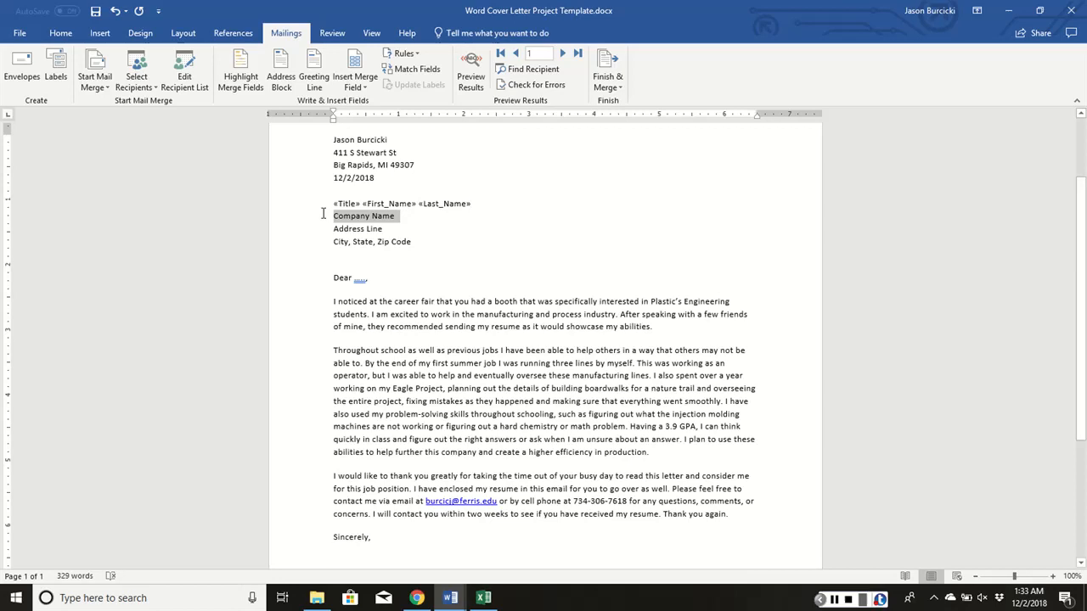
left_click(355, 84)
left_click(374, 141)
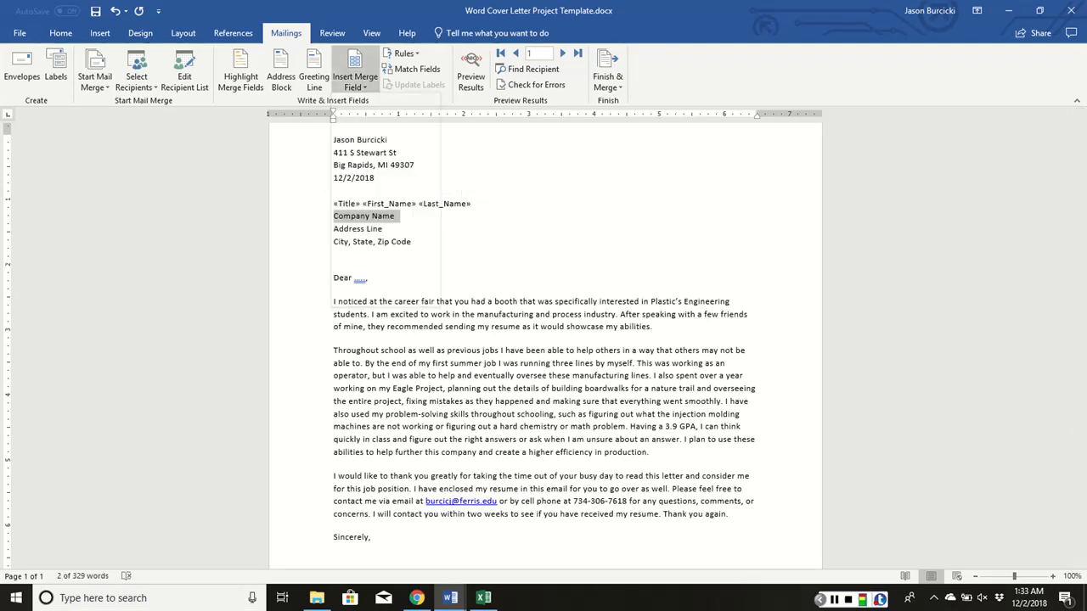
key("Return")
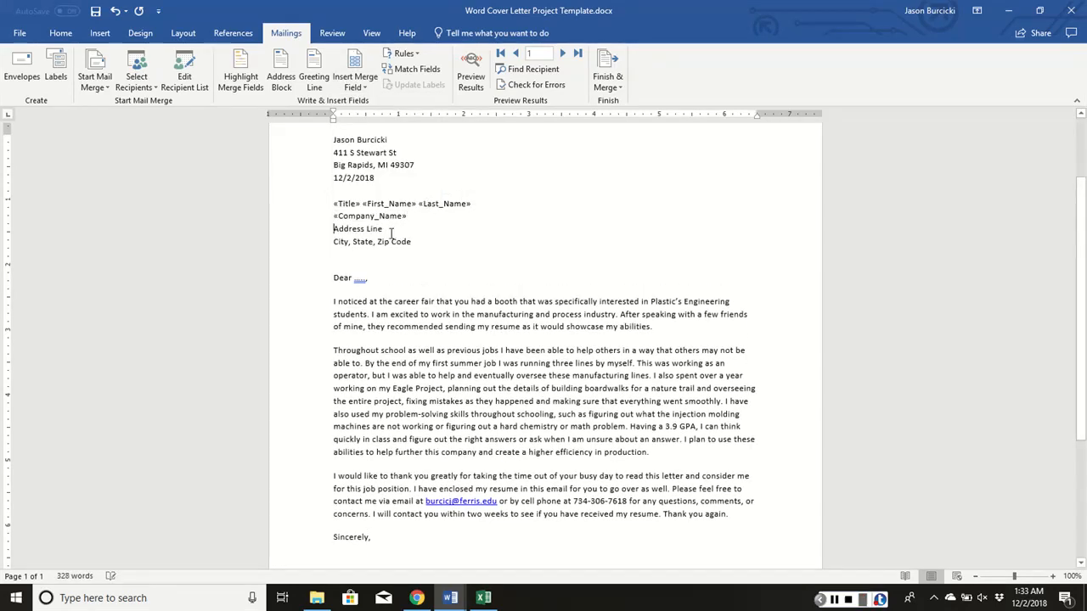
Replace the Address Line placeholder with the Address_Line_1 merge field on its own line
left_click(327, 230)
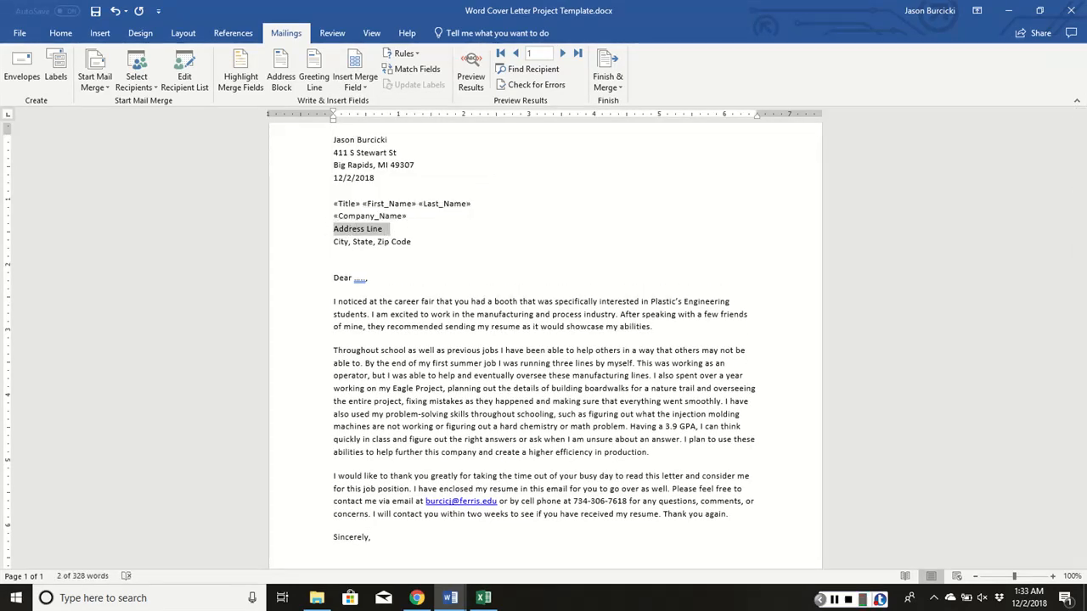
key("Delete")
left_click(355, 83)
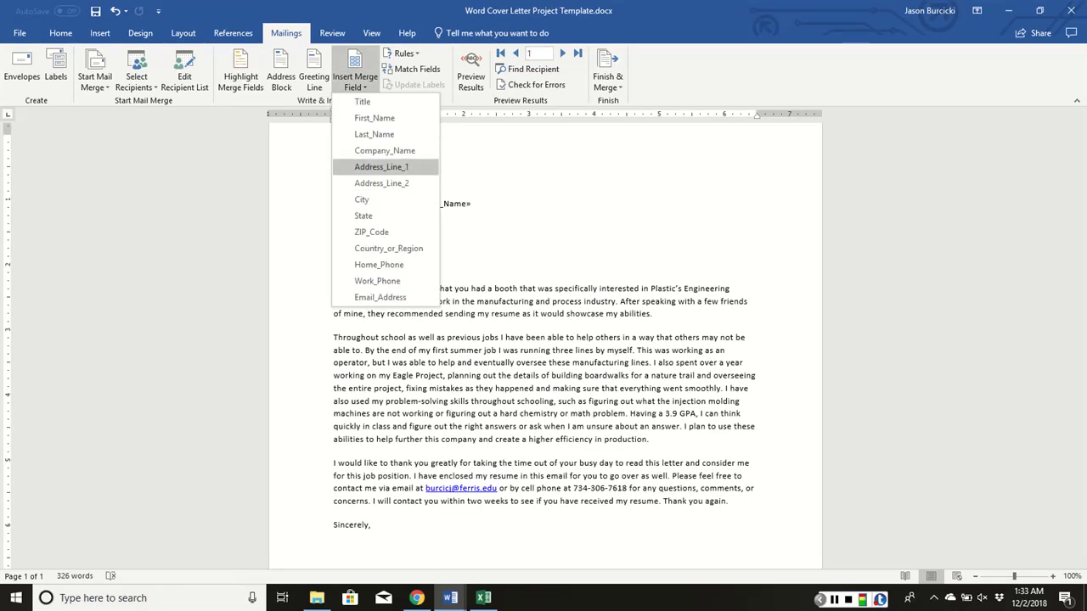
left_click(374, 167)
key("Return")
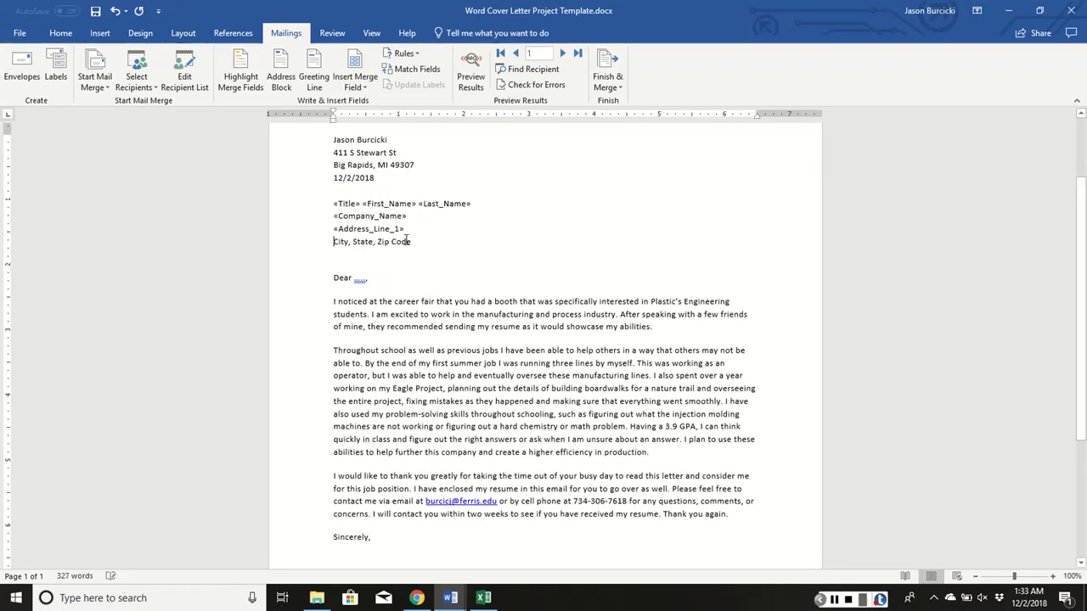
Replace the City, State, Zip Code placeholder with the City, State and ZIP_Code merge fields on one line, with a comma after City
triple_click(335, 247)
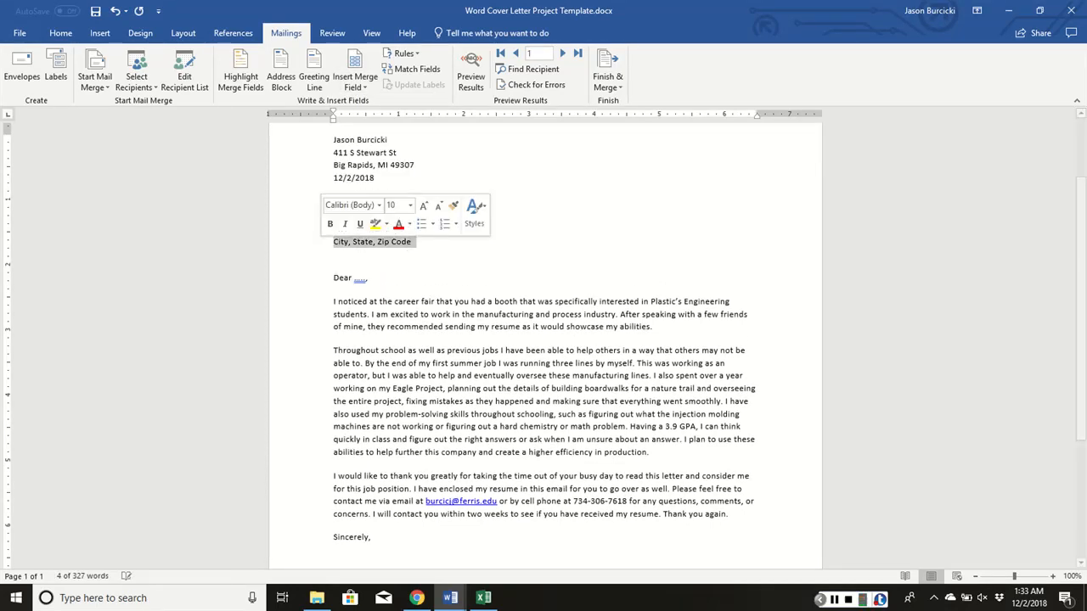
key("Delete")
left_click(355, 83)
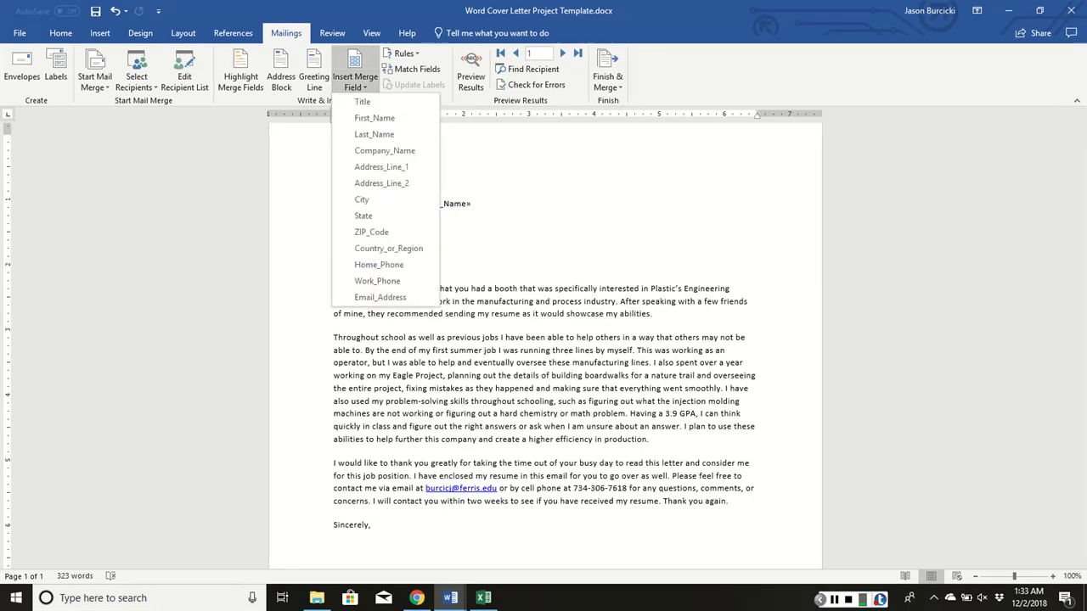
left_click(361, 199)
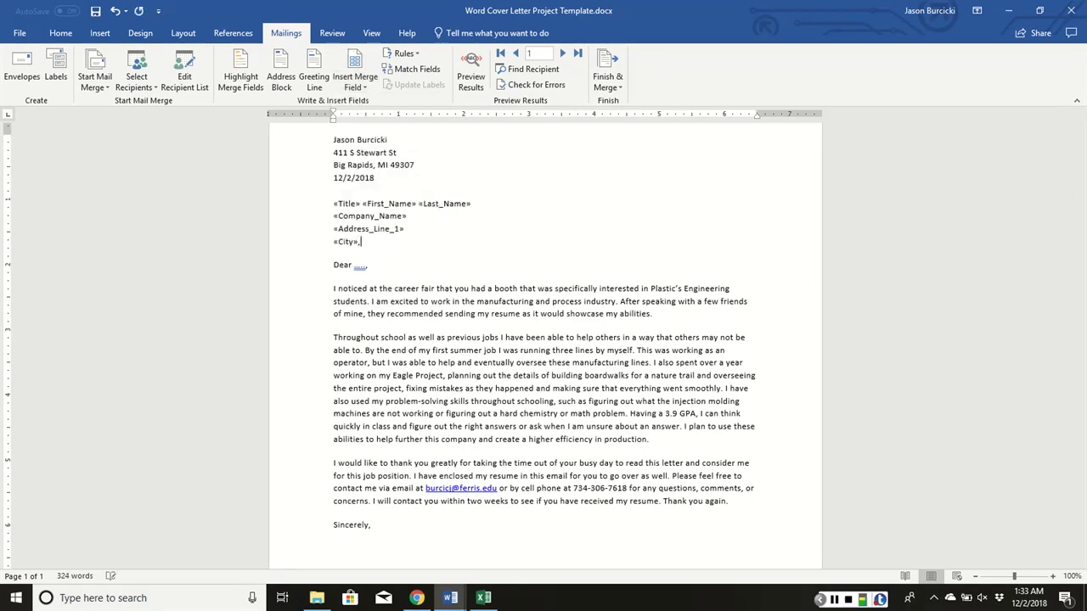
type(",")
left_click(355, 85)
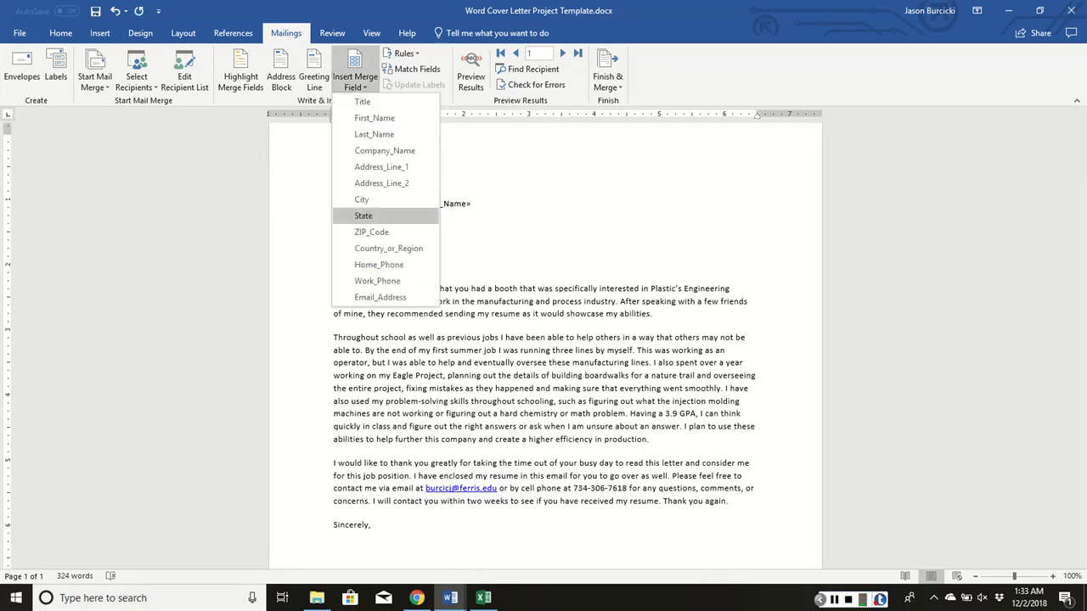
left_click(367, 215)
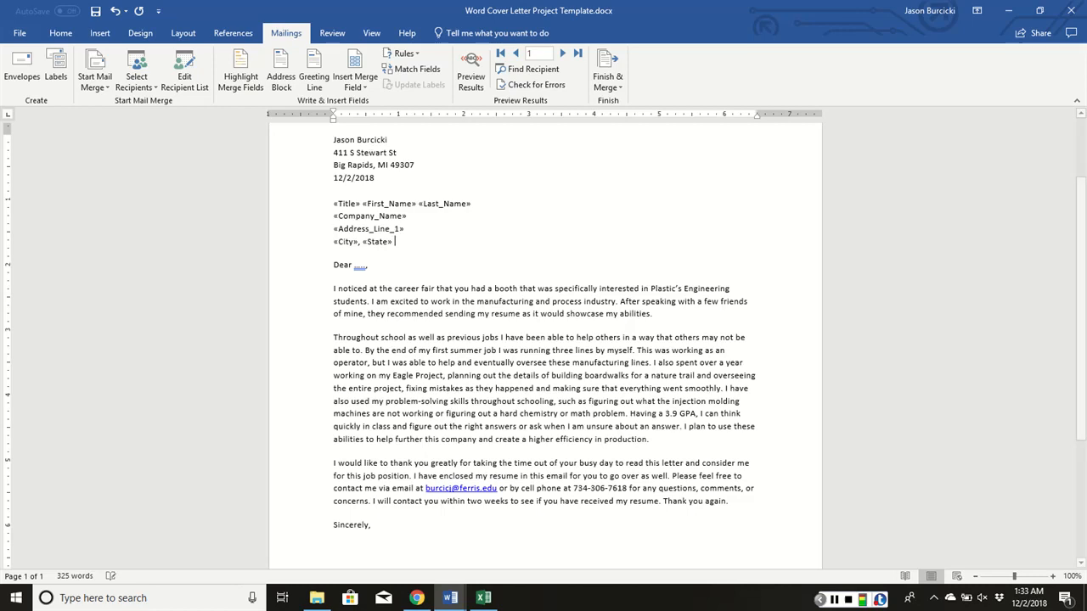
left_click(355, 83)
left_click(382, 232)
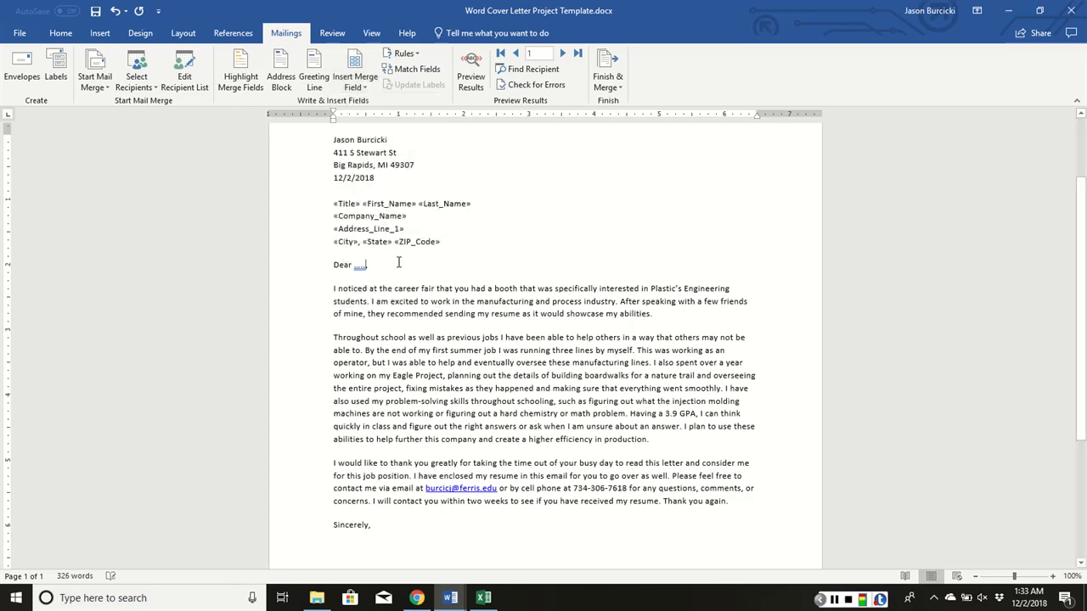
Replace the dots in the Dear salutation with the Title, First_Name and Last_Name merge fields, keeping the closing comma
key("BackSpace")
key("BackSpace")
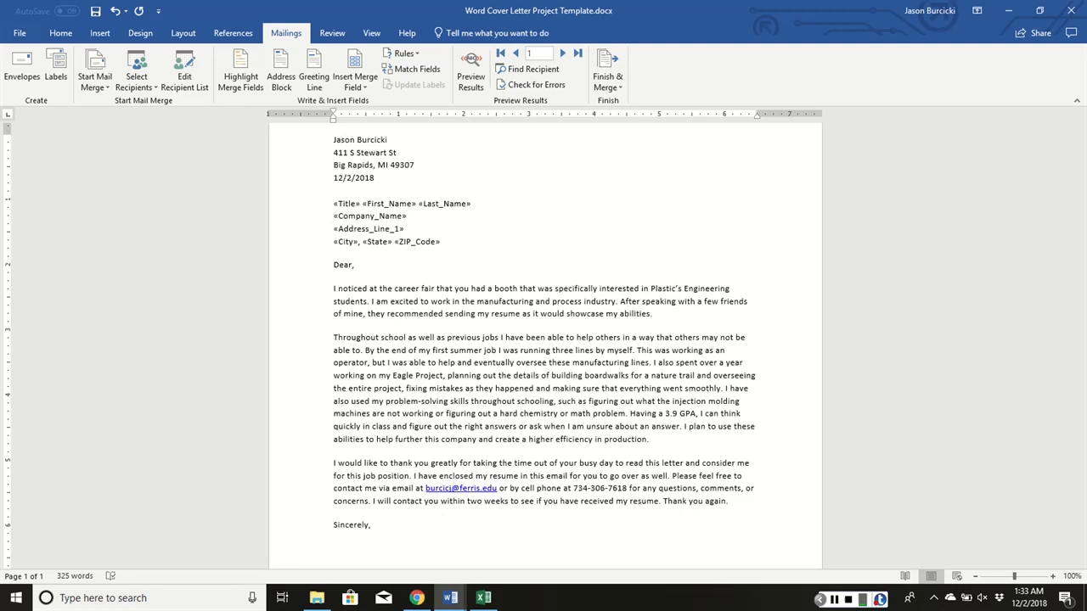
left_click(355, 83)
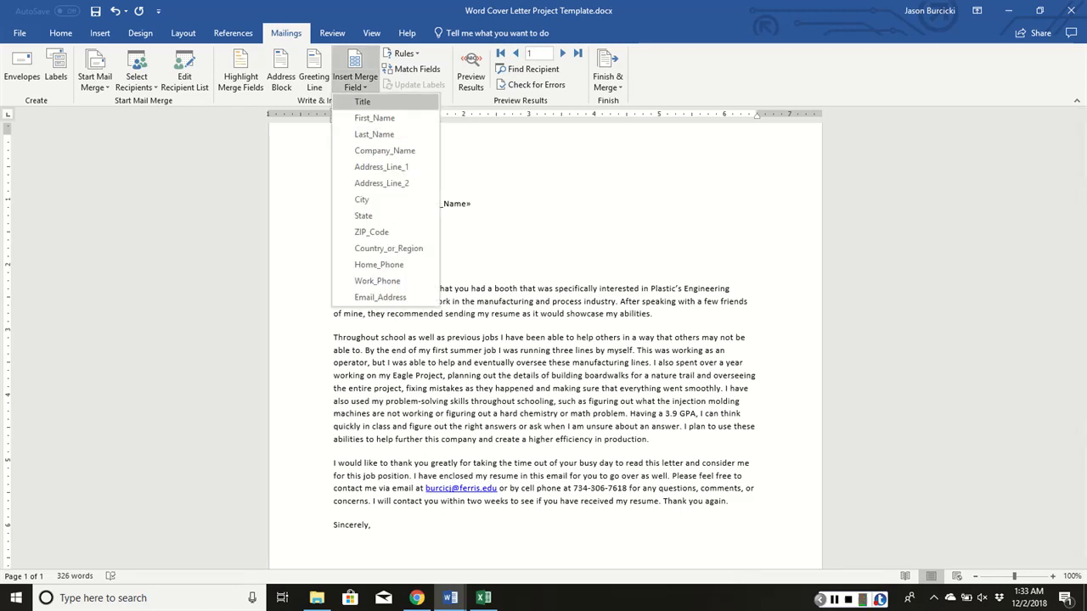
left_click(363, 101)
left_click(355, 83)
left_click(363, 114)
left_click(355, 83)
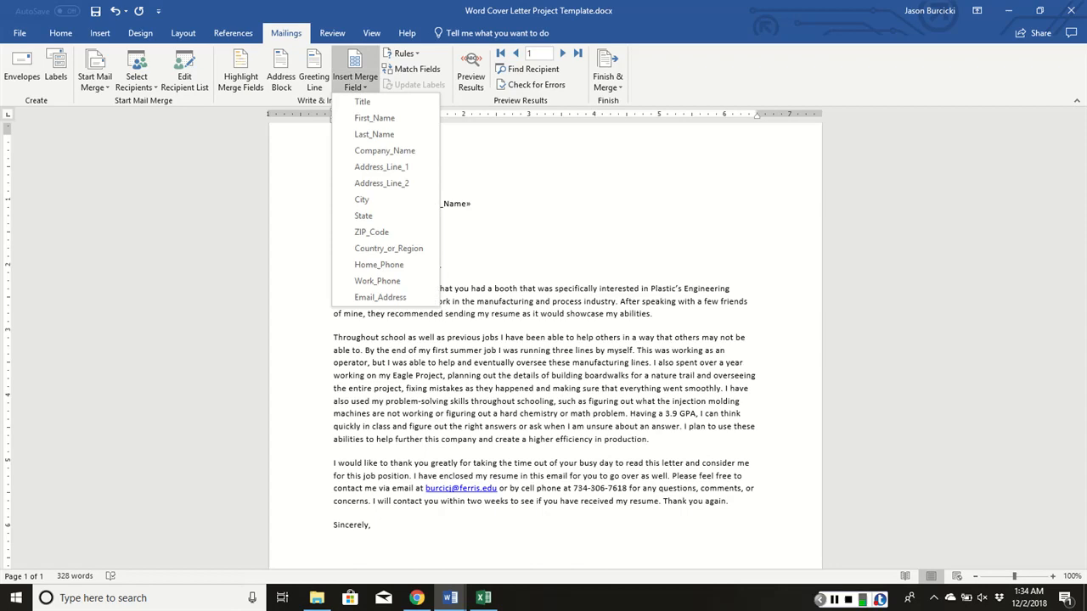
left_click(374, 135)
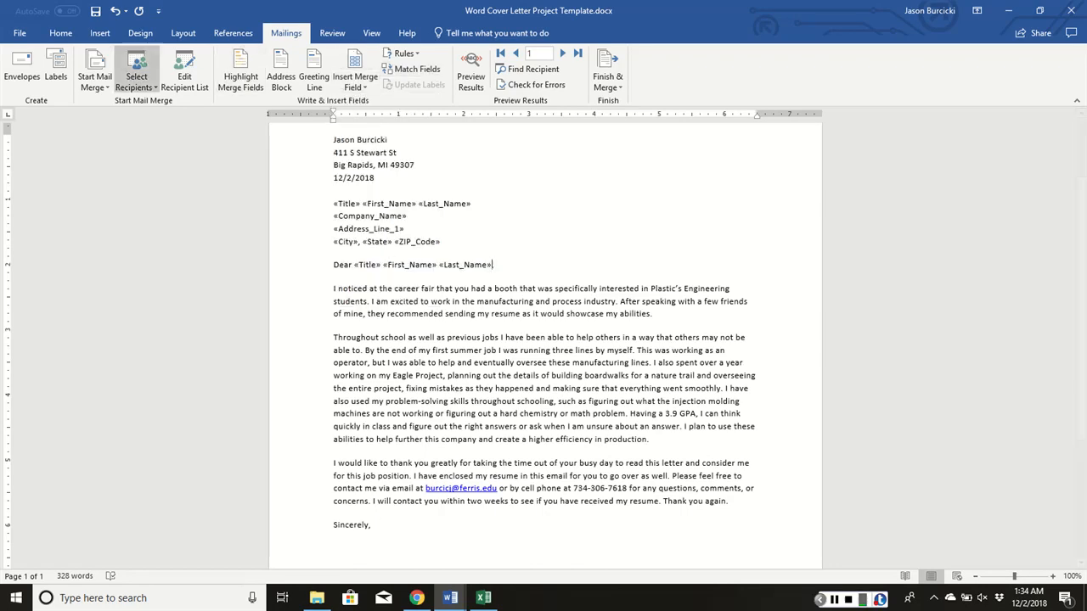
Open the Mail Merge Database.mdb recipient list for editing and set the Title of both recipients to Mr
left_click(184, 74)
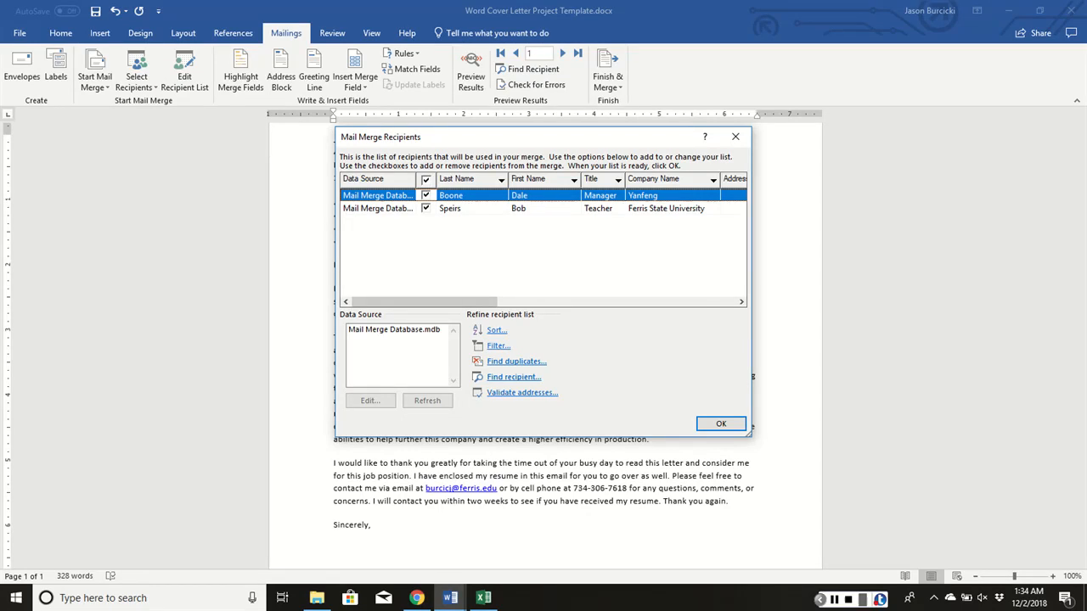
left_click(450, 208)
left_click(451, 196)
left_click(394, 330)
left_click(371, 401)
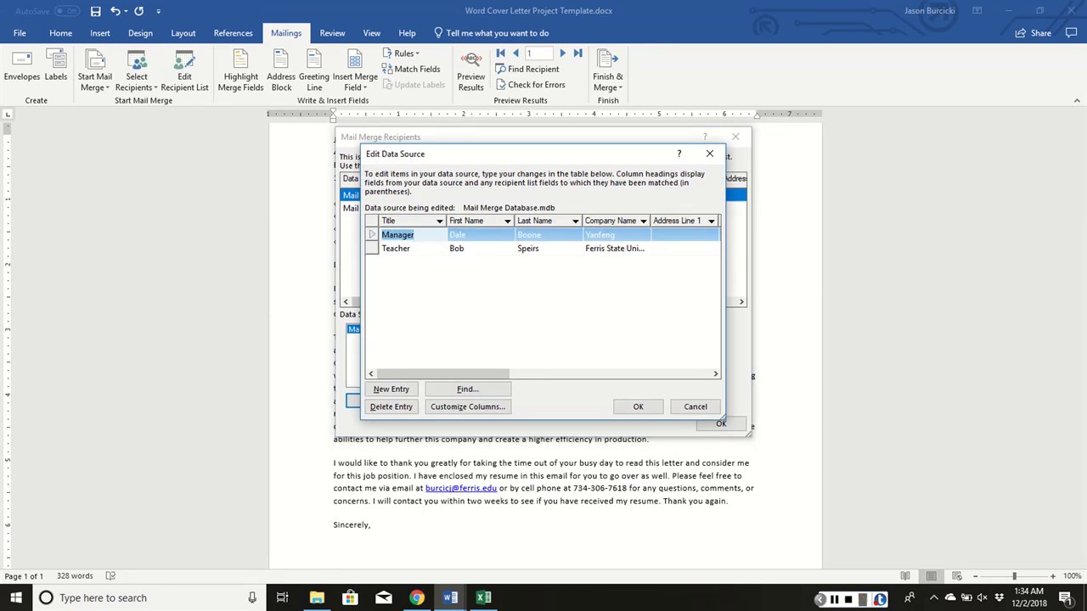
type("Mr")
left_click(418, 248)
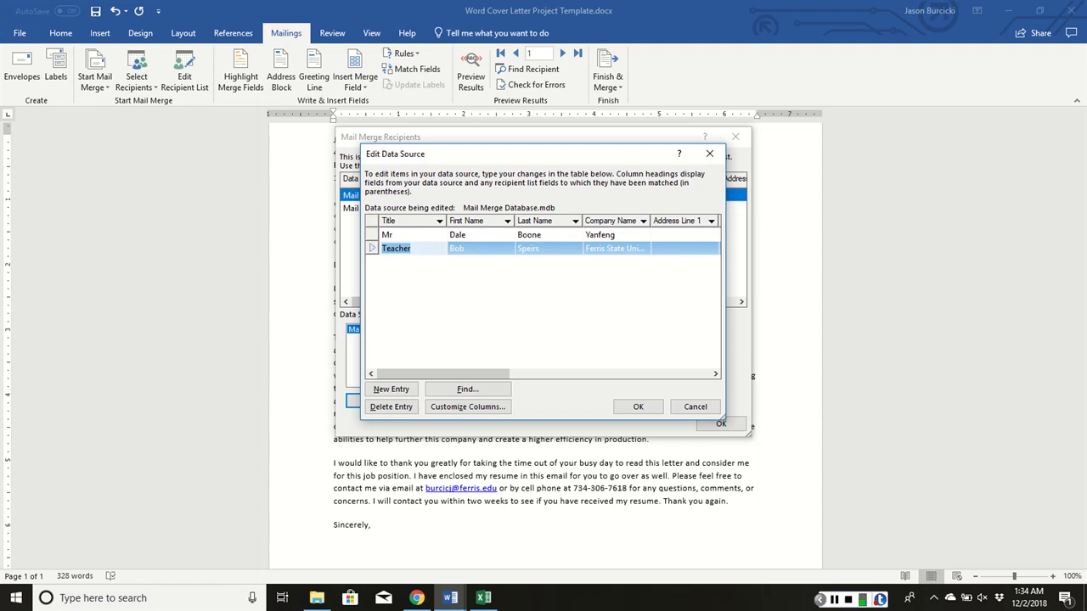
type("Mr")
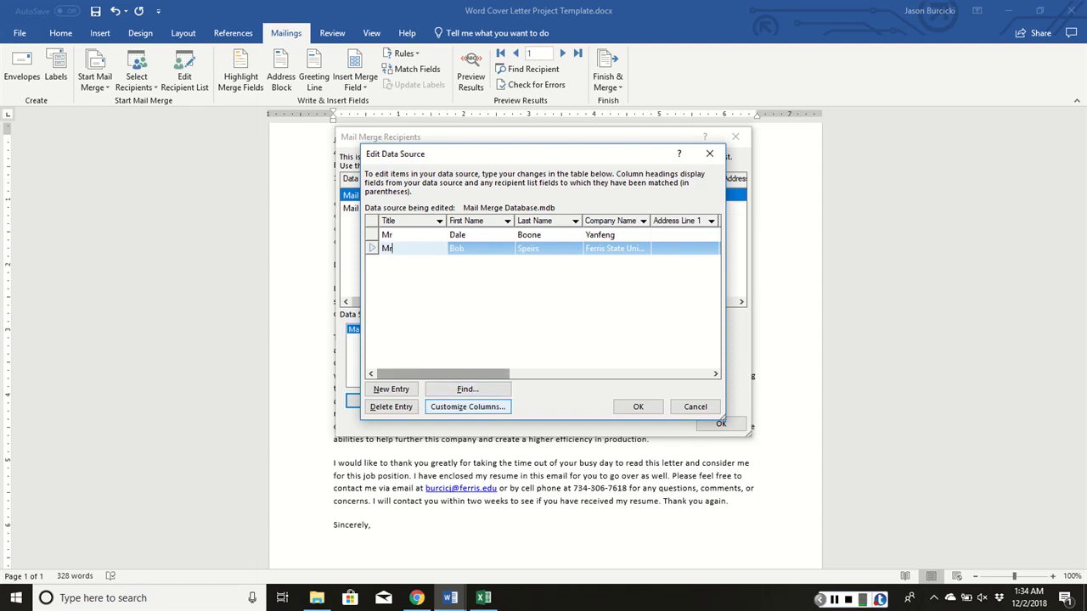
Save the title changes and add a custom field named Position after Title in the address list
left_click(467, 407)
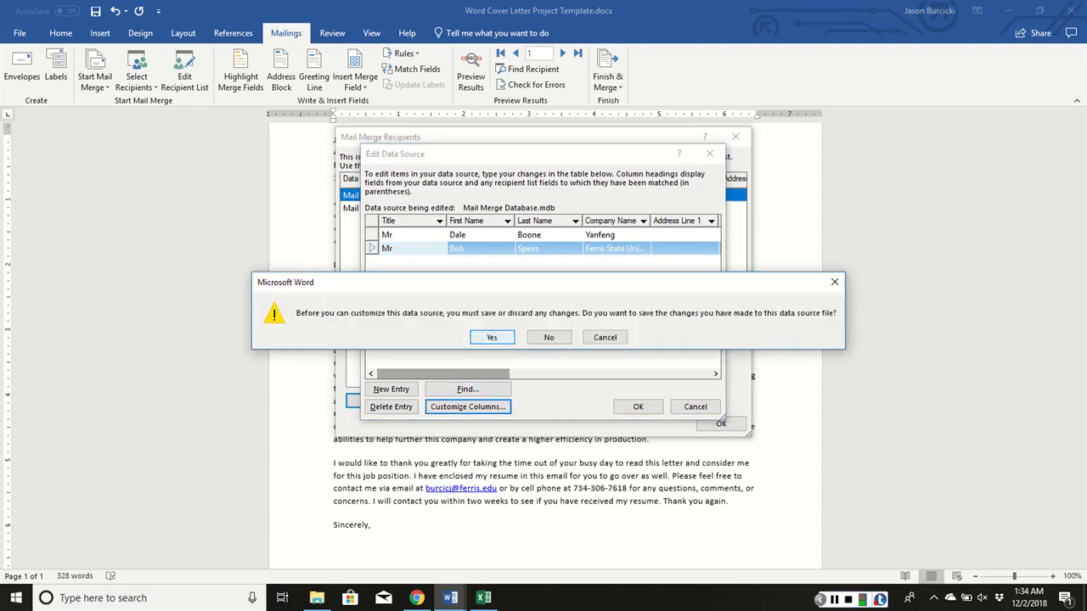
key("Return")
left_click(627, 221)
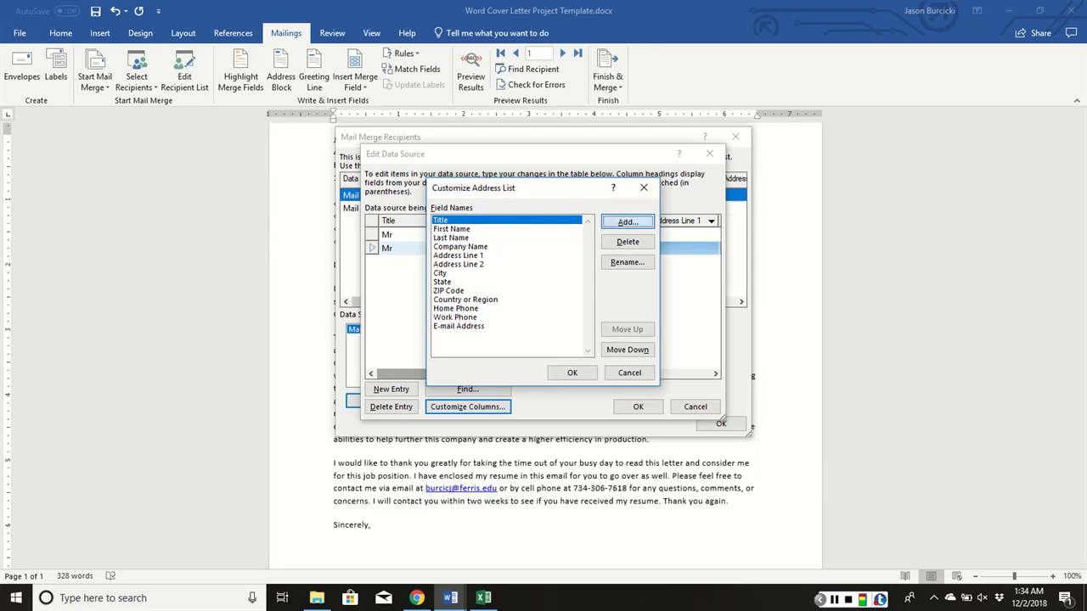
type("Position")
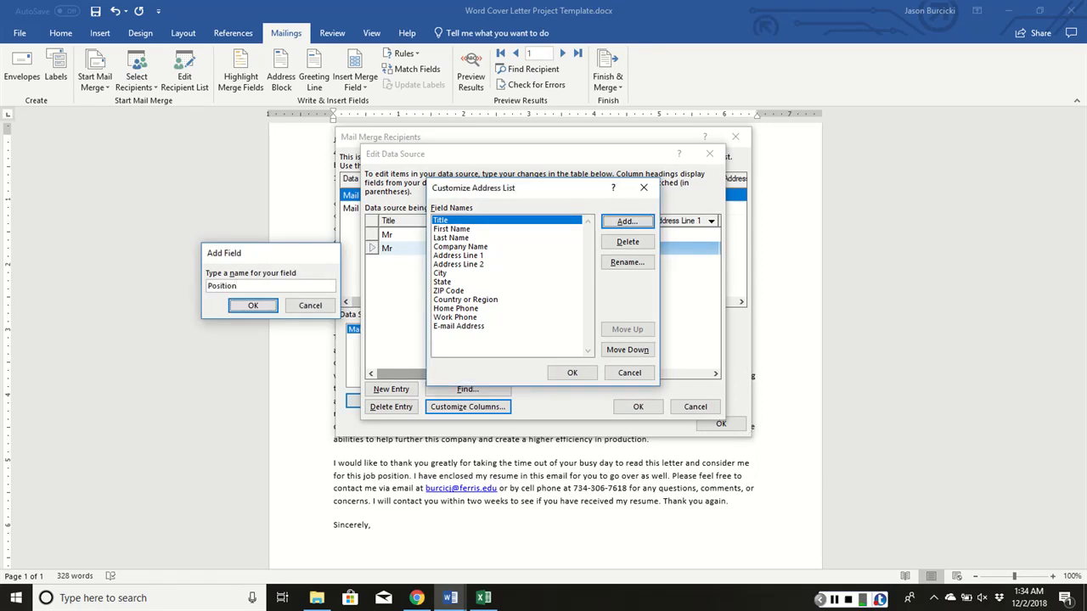
key("Return")
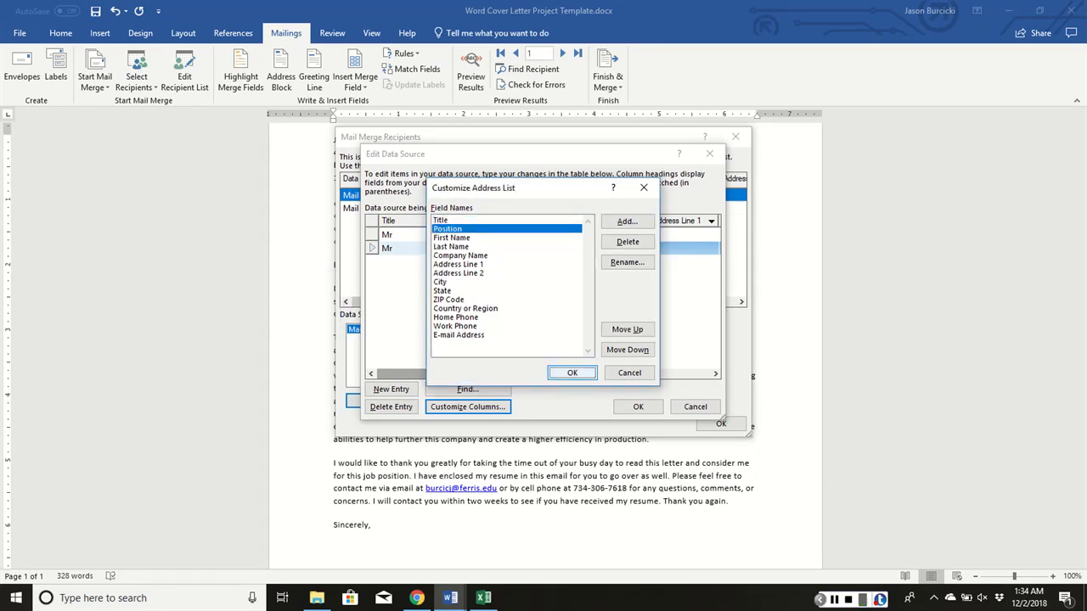
key("Return")
Set the Position to Manager for the Yanfeng recipient and Professor for the Ferris State University recipient, and save the updated list
left_click(450, 248)
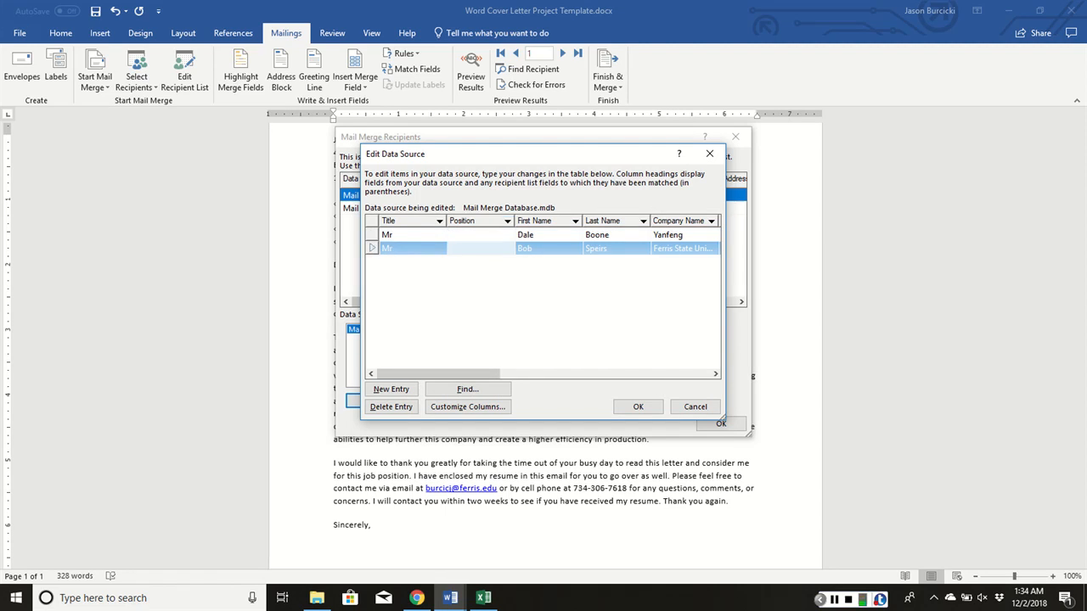
left_click(475, 234)
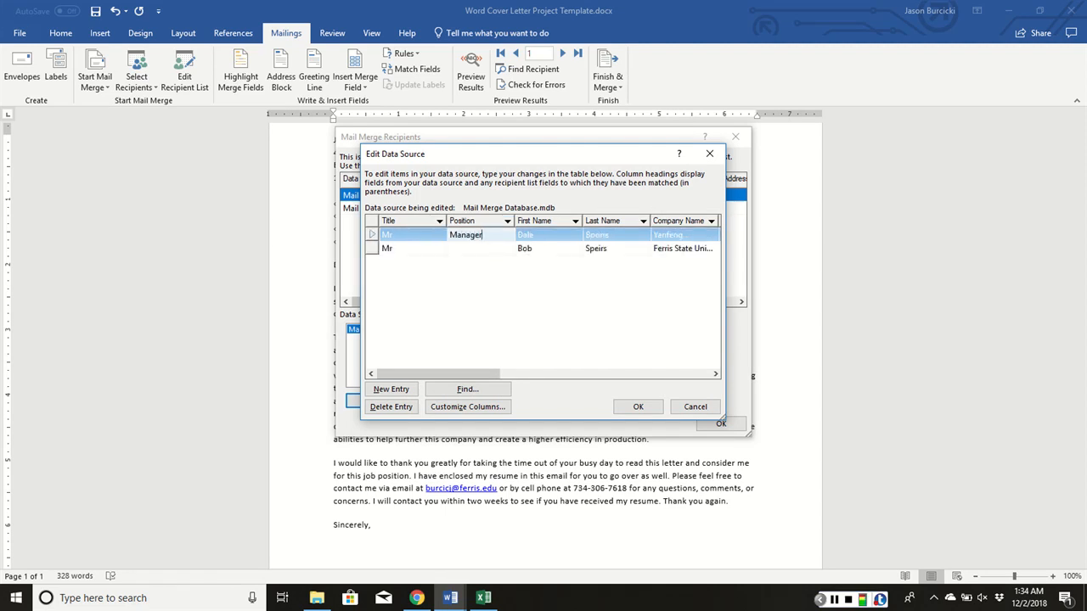
key("Down")
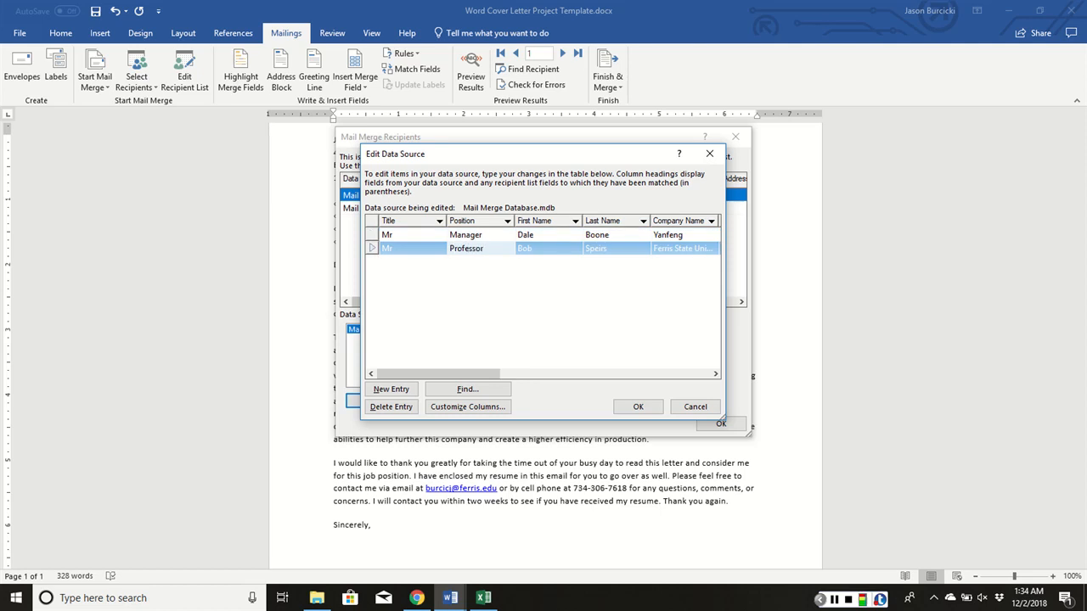
type("Professor")
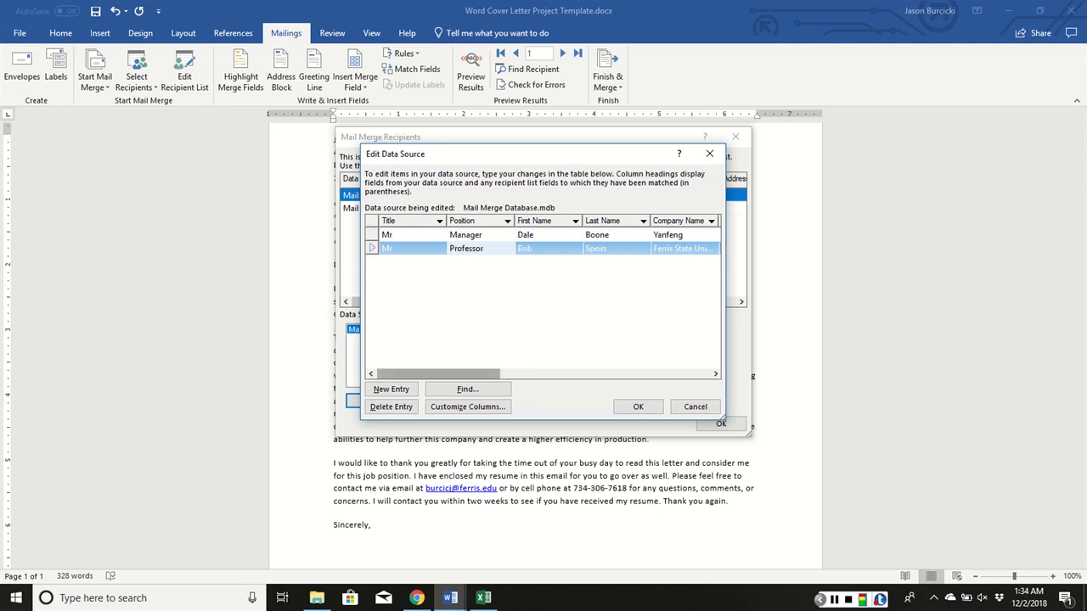
left_click(638, 407)
left_click(493, 333)
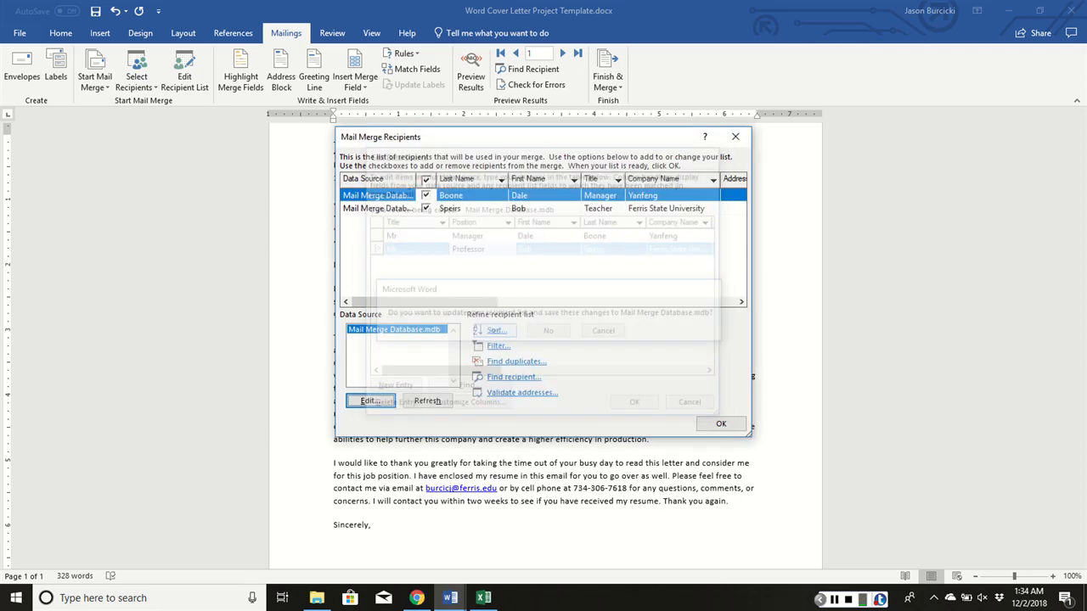
left_click(721, 424)
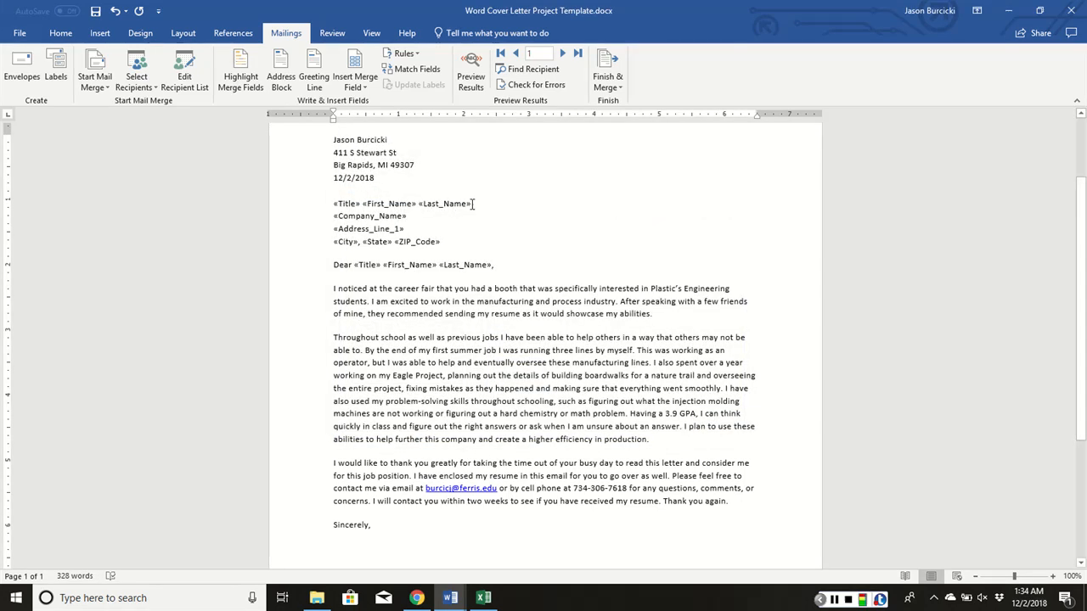
Insert the Position merge field on a new line between the recipient's name line and the Company_Name line
key("Return")
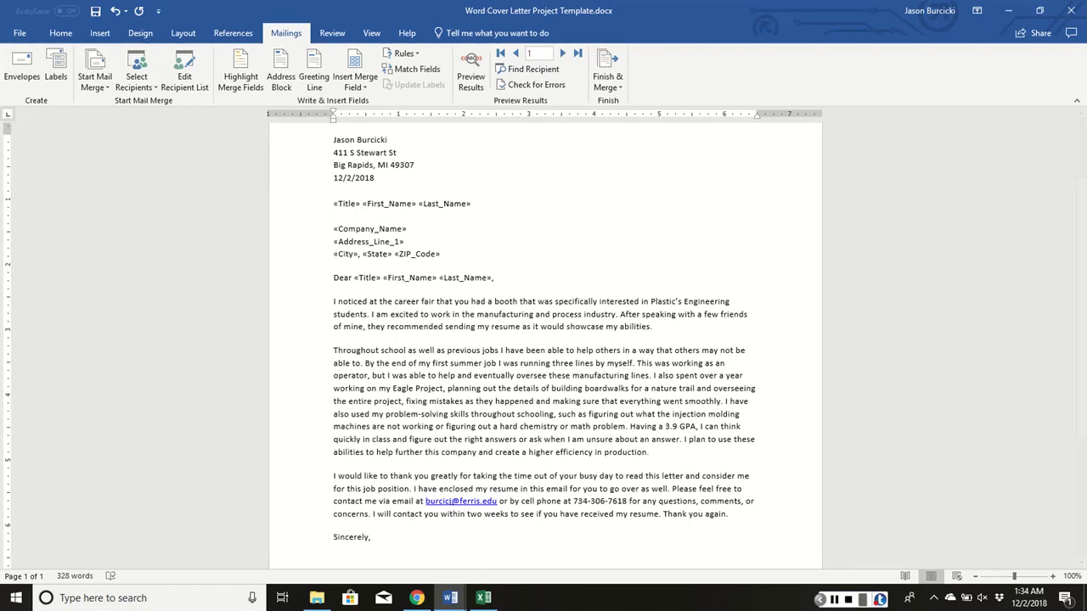
left_click(355, 82)
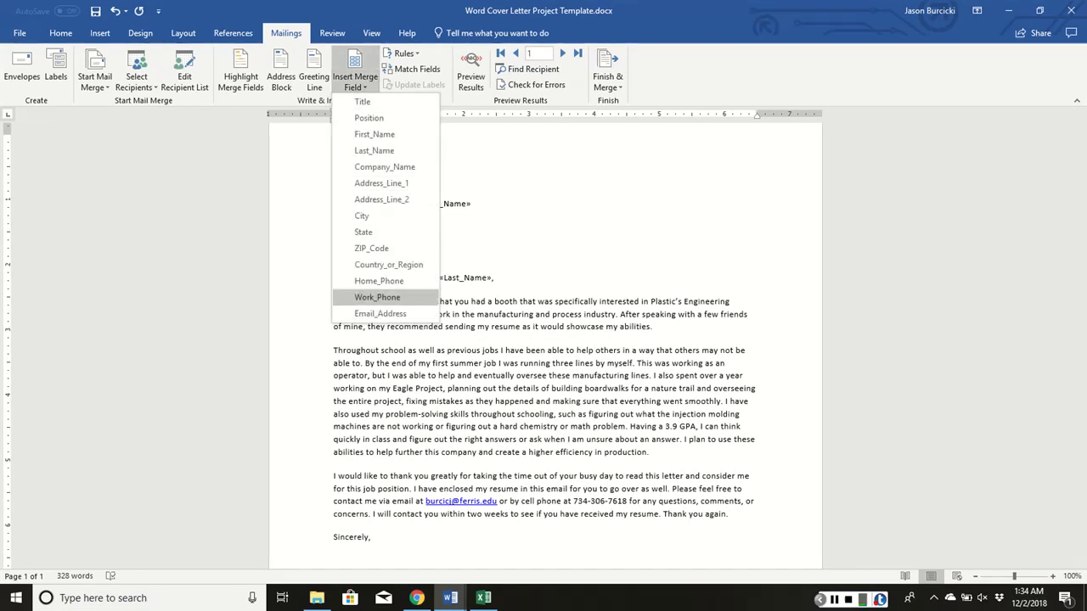
left_click(369, 118)
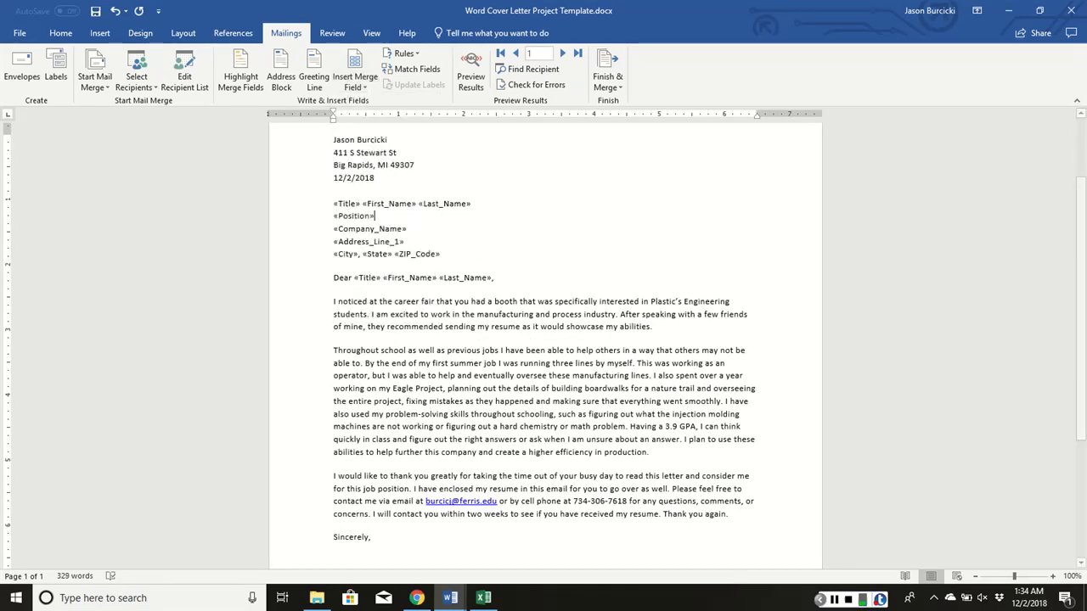
Preview the merged letter for both recipient records and check the address block and salutation
left_click(471, 72)
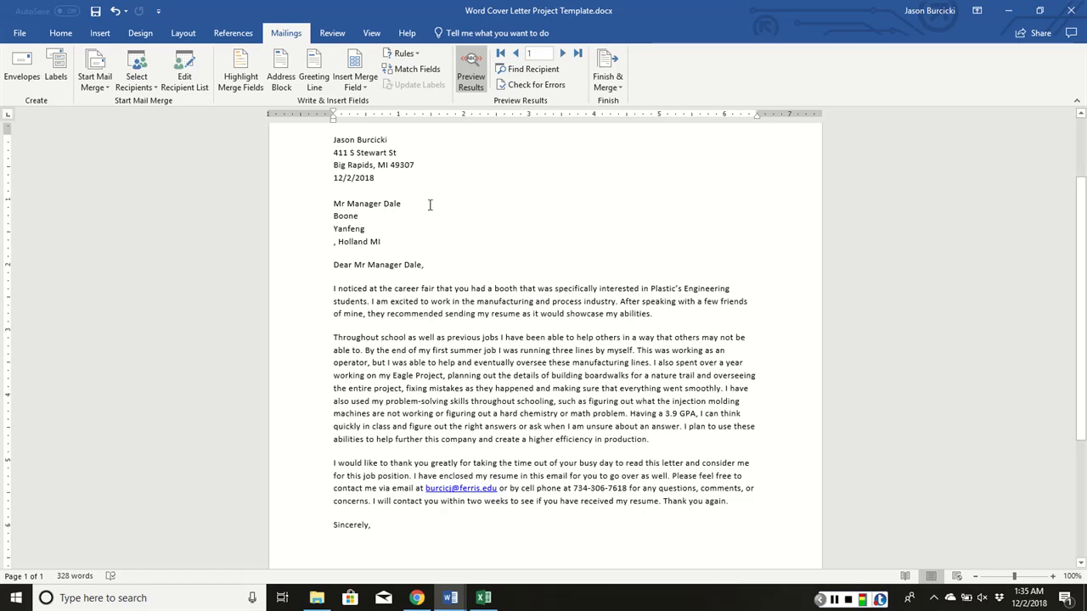
left_click(471, 69)
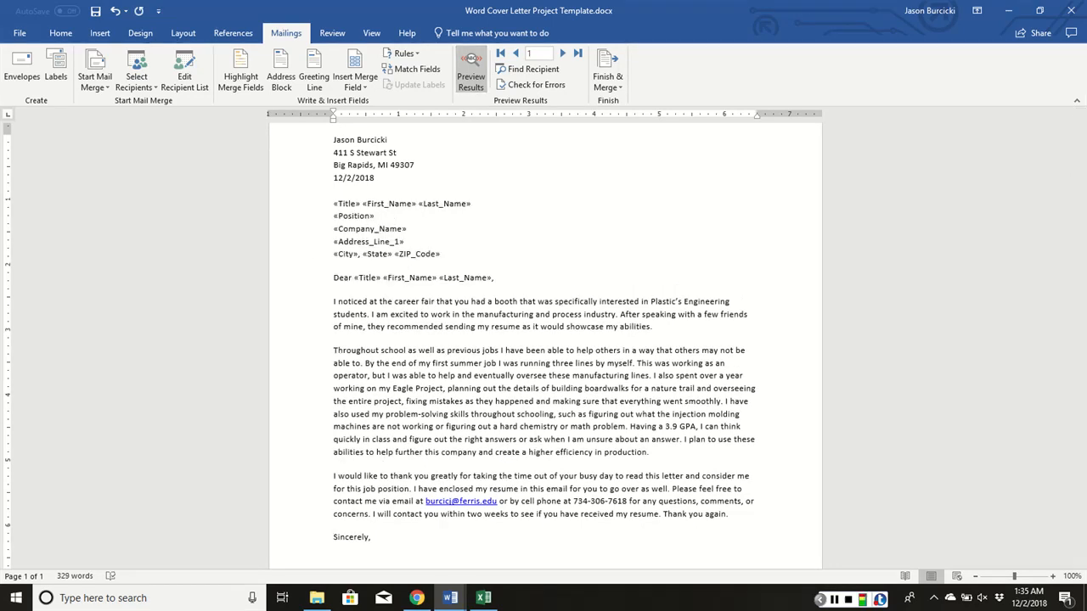
left_click(470, 70)
left_click(470, 70)
left_click(471, 70)
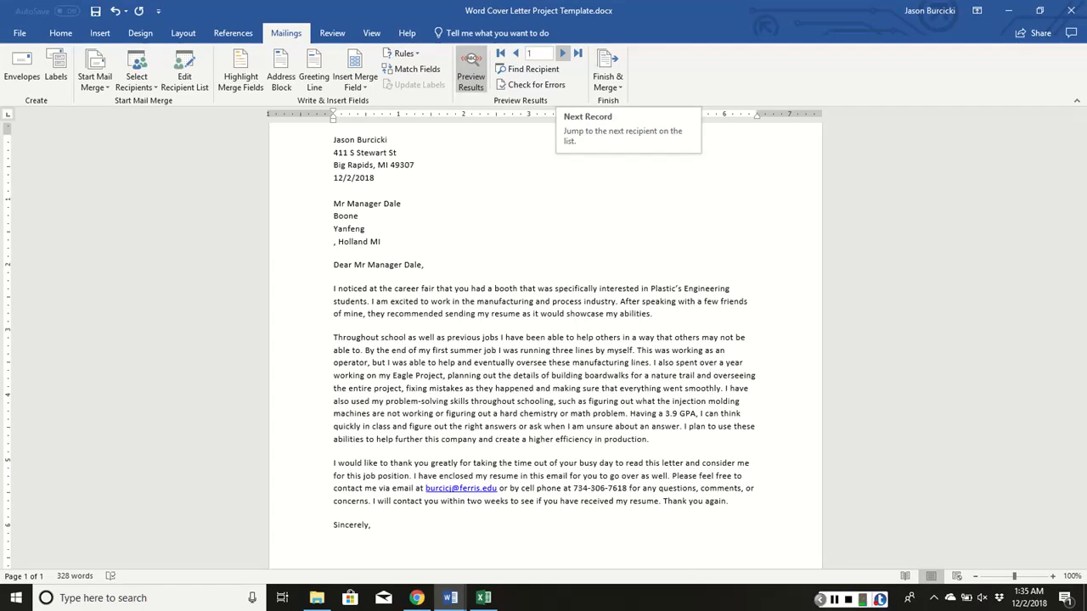
left_click(562, 53)
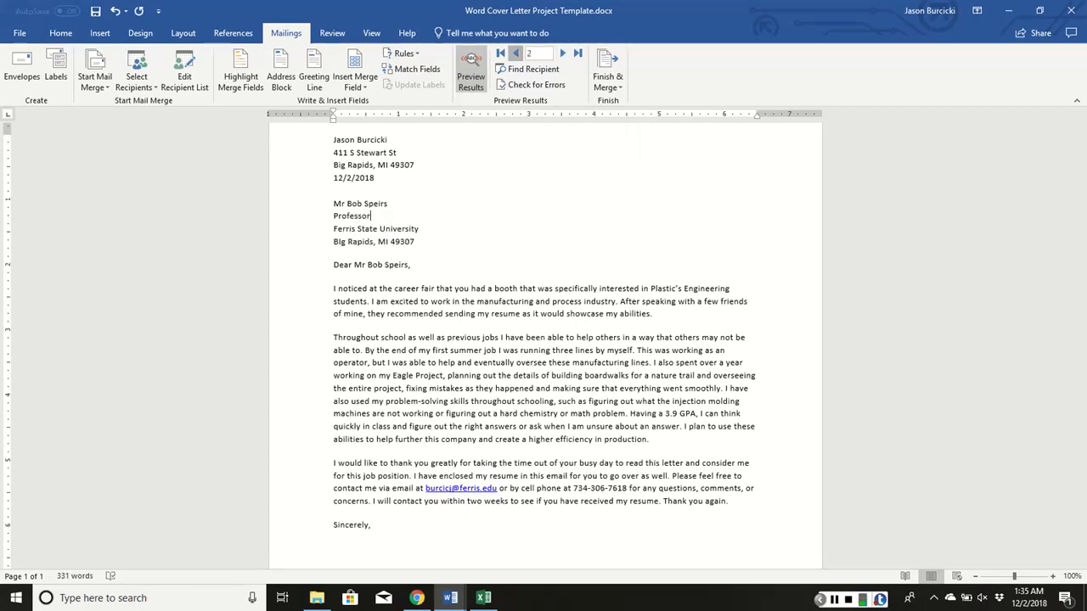
left_click(516, 52)
left_click(562, 53)
left_click(515, 52)
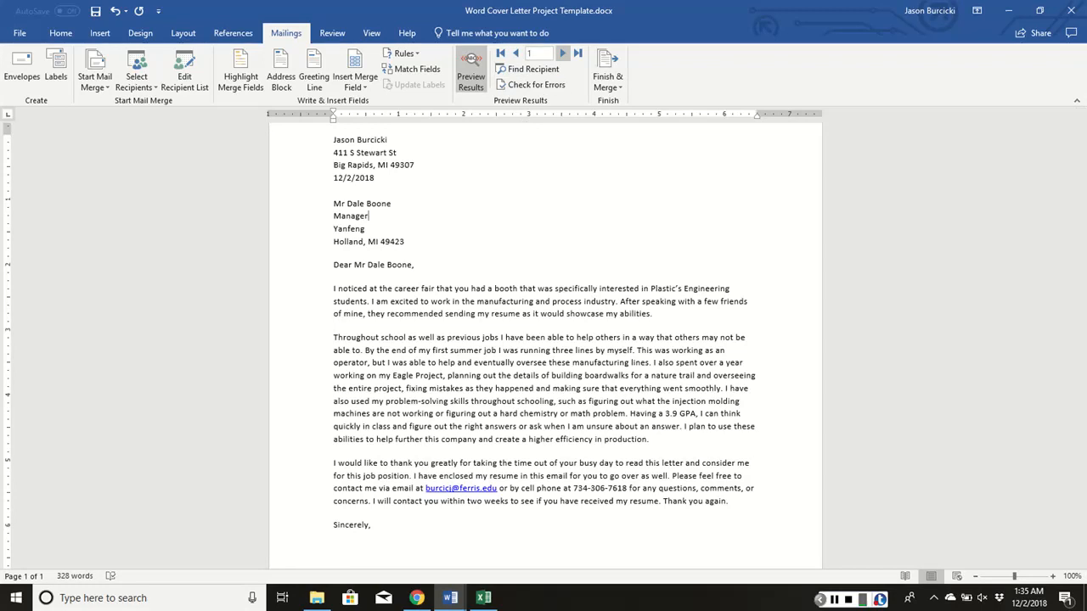
left_click(563, 53)
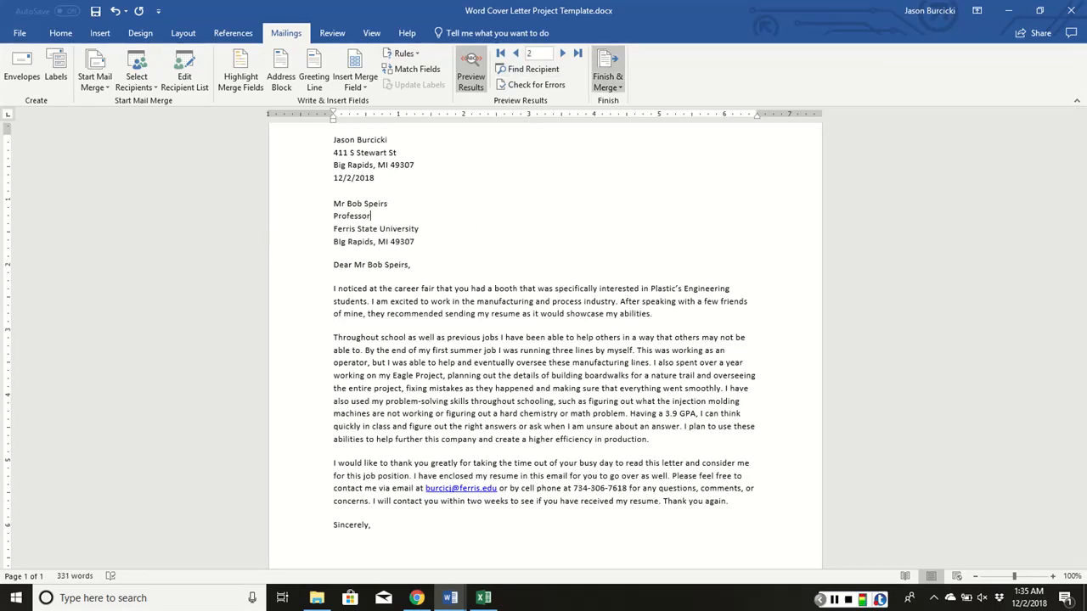
left_click(607, 82)
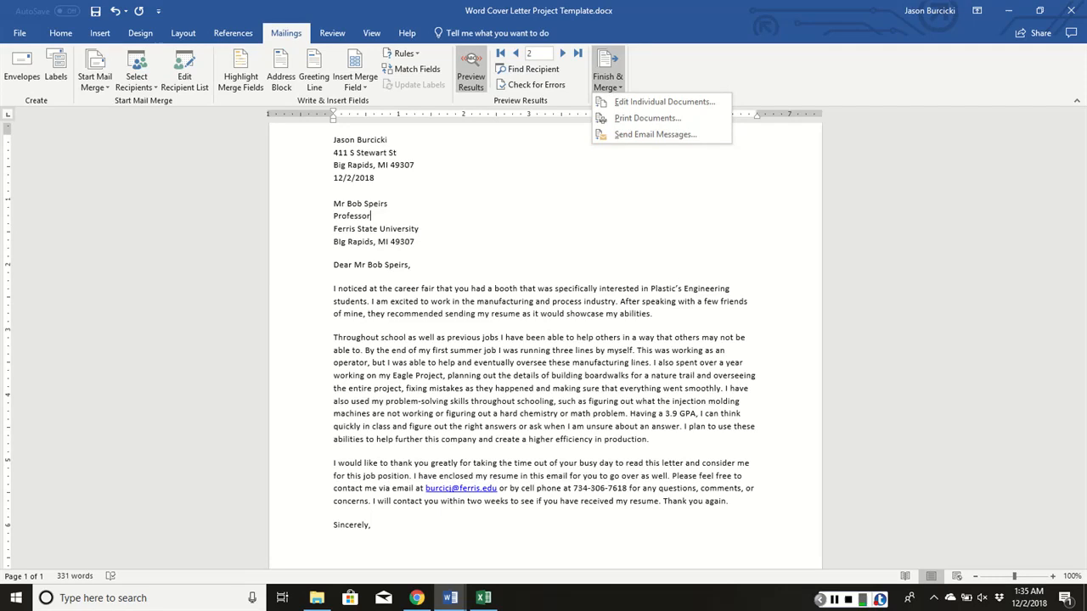
left_click(664, 102)
left_click(607, 82)
left_click(607, 82)
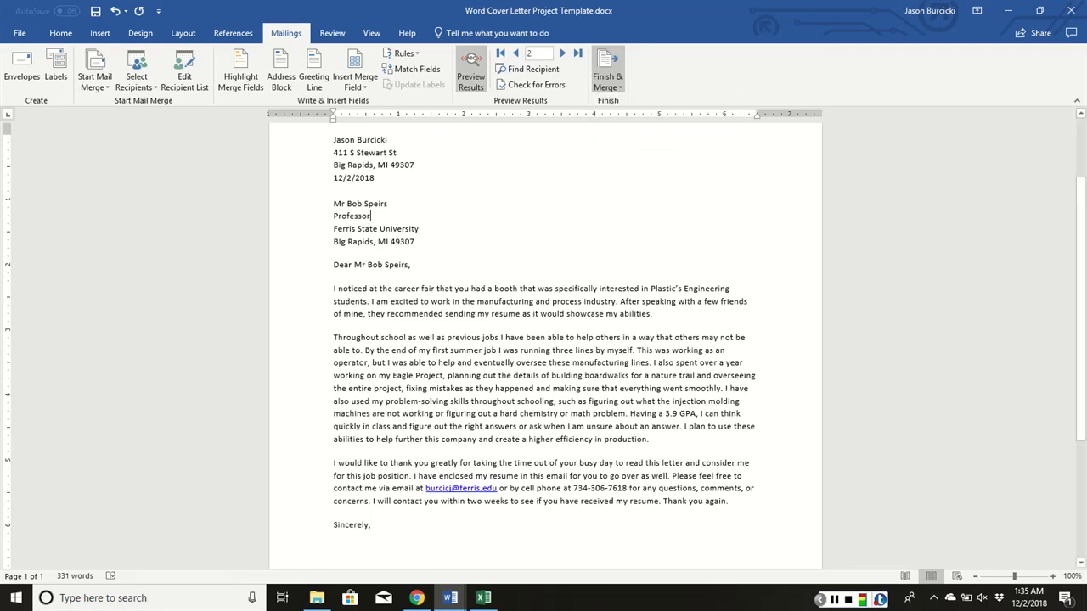
Turn off the results preview and merge all records into a new document of individual letters
left_click(607, 81)
left_click(470, 73)
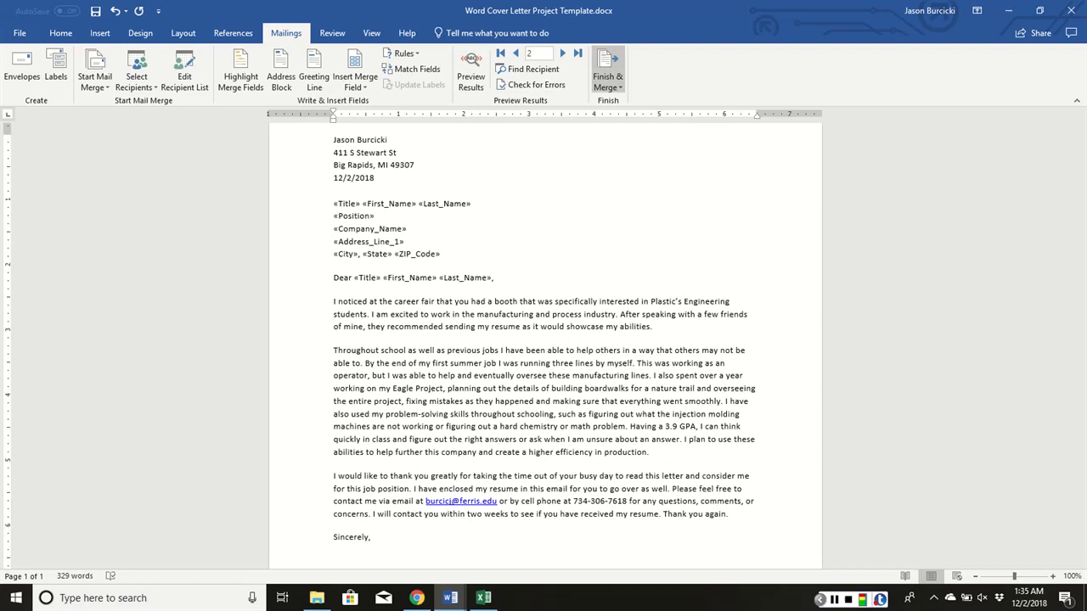
left_click(607, 81)
left_click(664, 101)
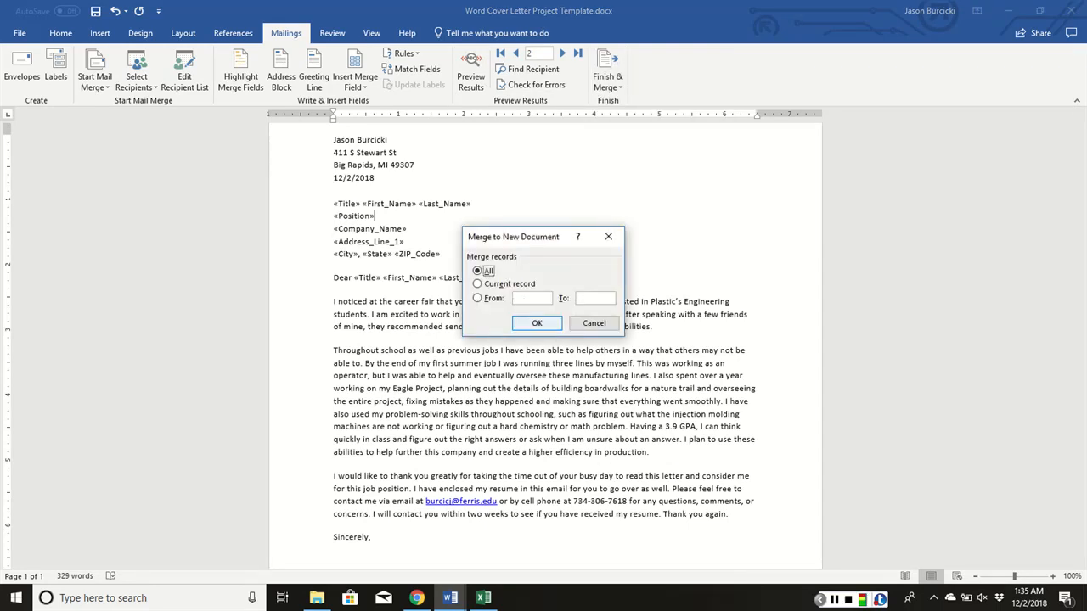
left_click(537, 323)
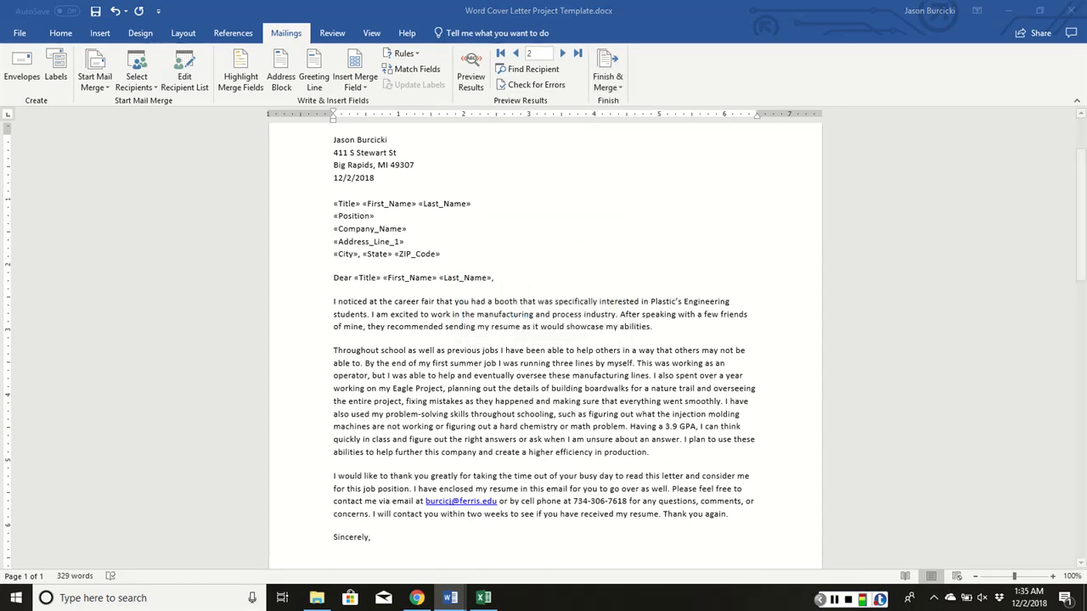
Review both merged letters, checking the recipient block and salutation of the Ferris State University letter
scroll(446, 268, "down", 18)
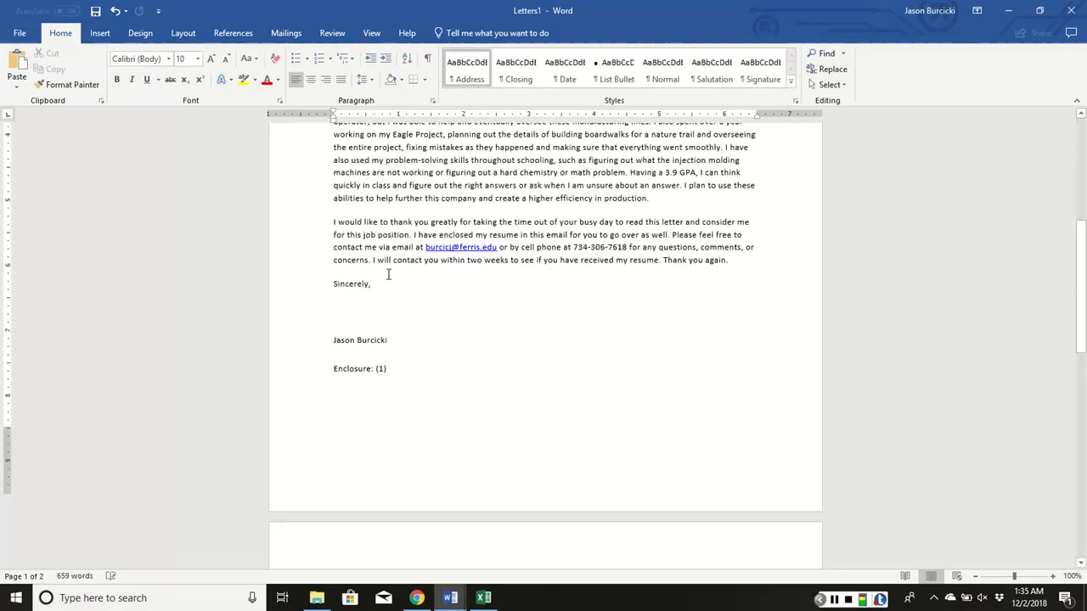
scroll(410, 291, "down", 3)
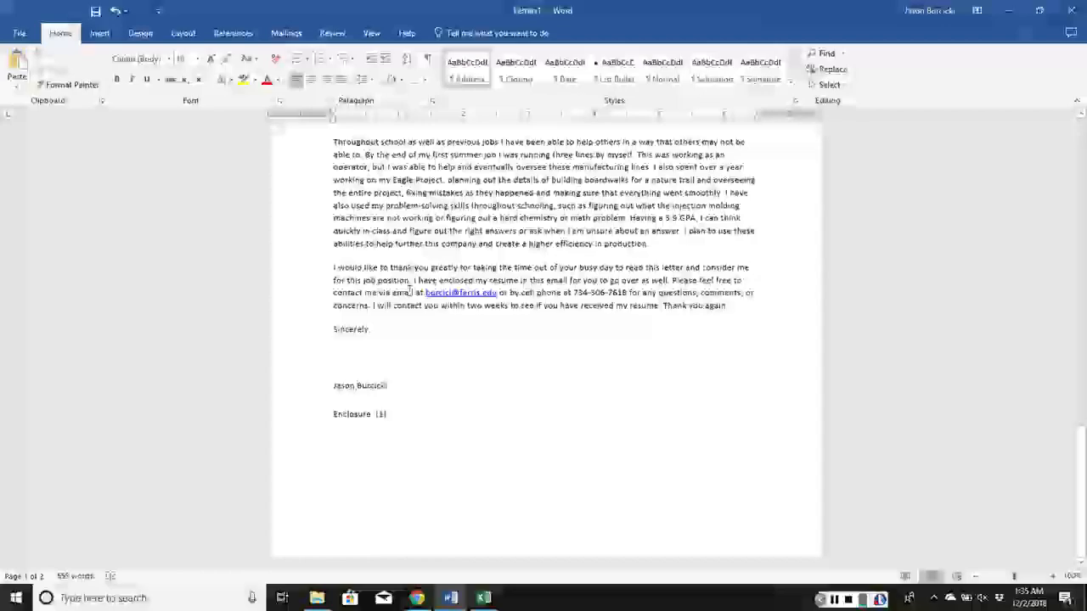
scroll(471, 372, "up", 7)
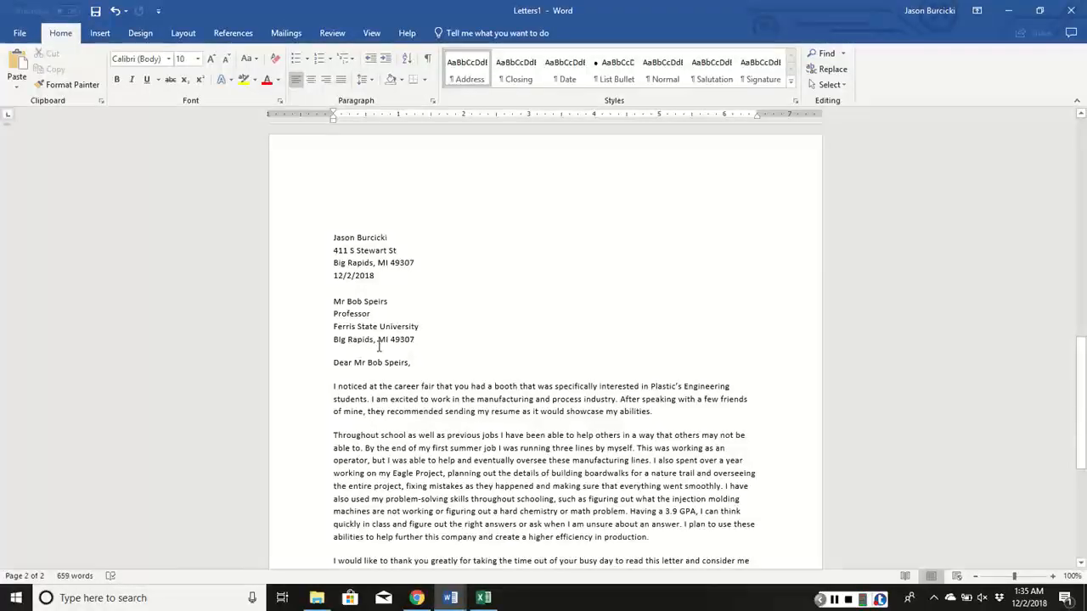
left_click(387, 363)
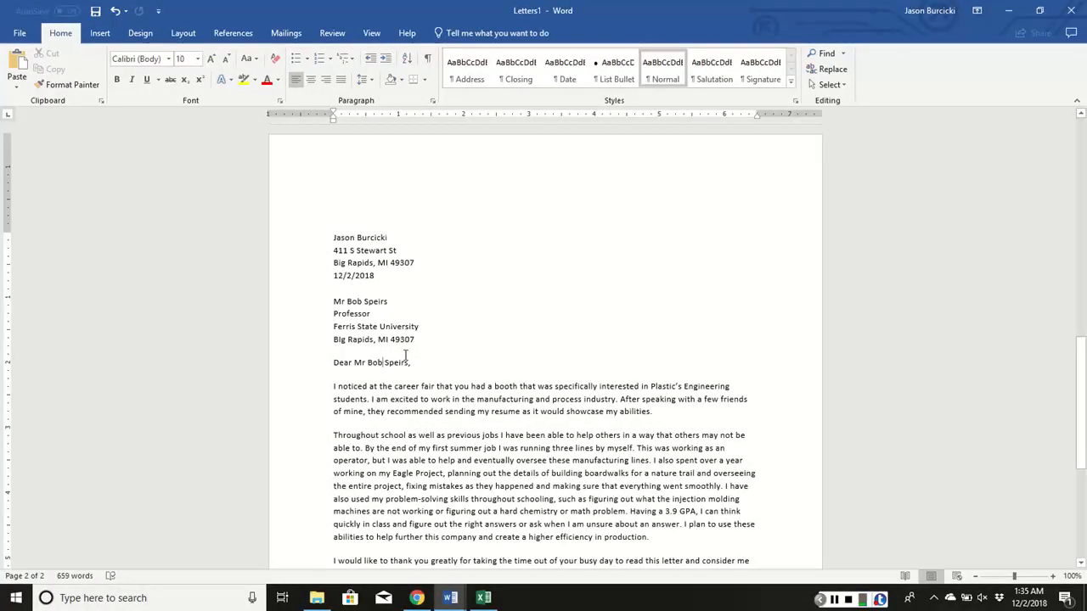
left_click(360, 326)
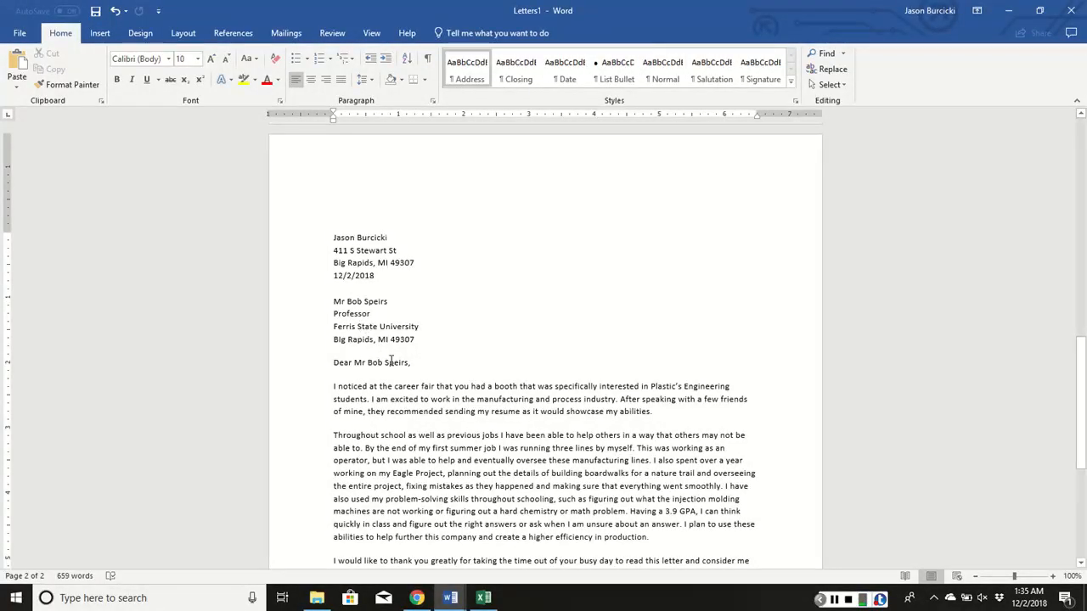
left_click(367, 363)
left_click(395, 340)
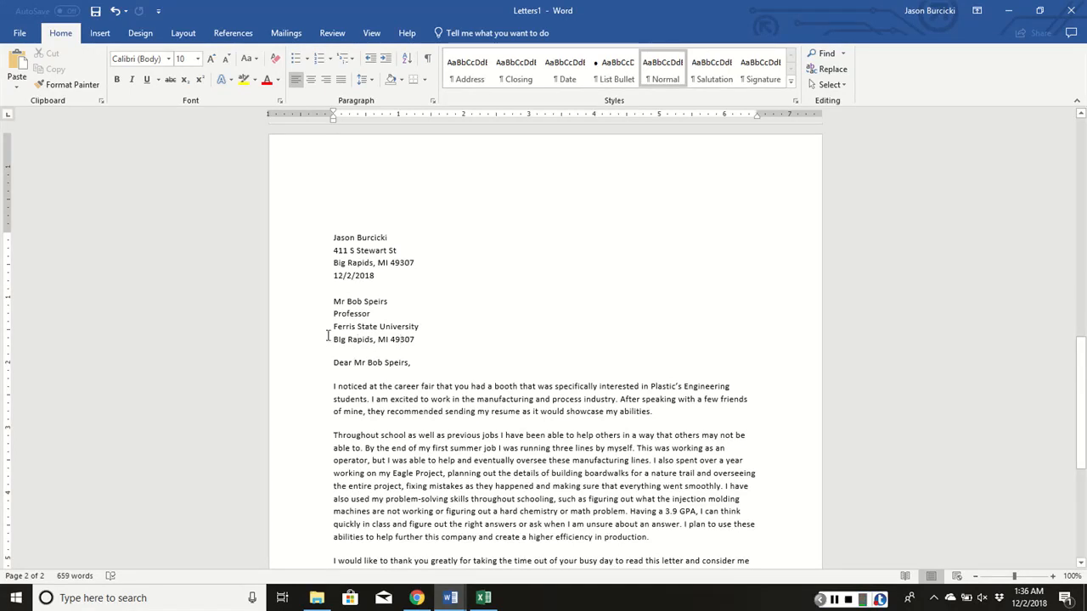
left_click(380, 327)
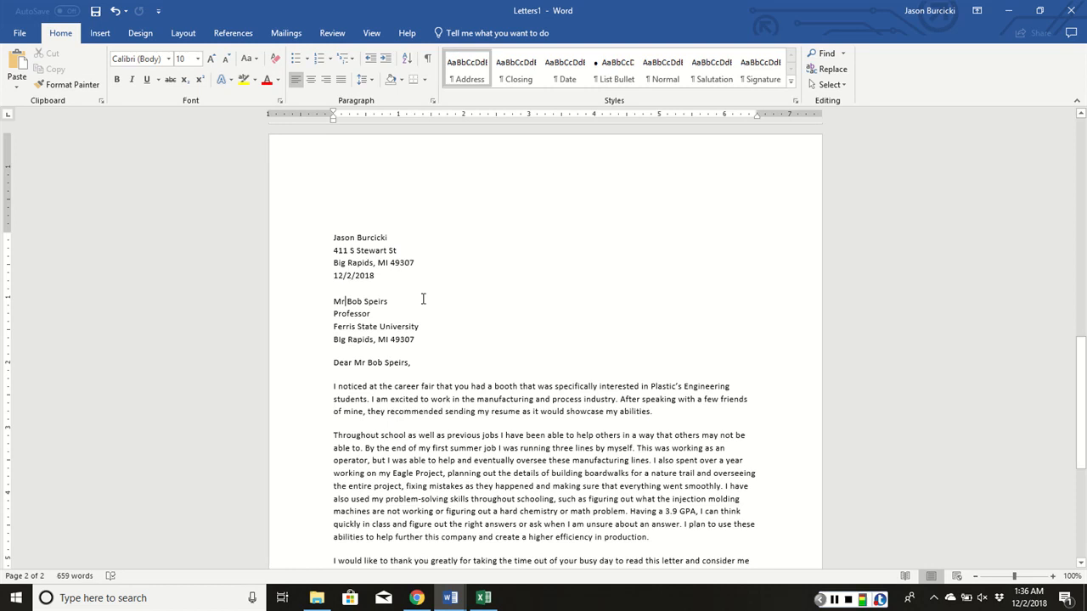
Save the merged letters to the Desktop as a Word document named Word Cover Letter followed by the author's full name
left_click(20, 32)
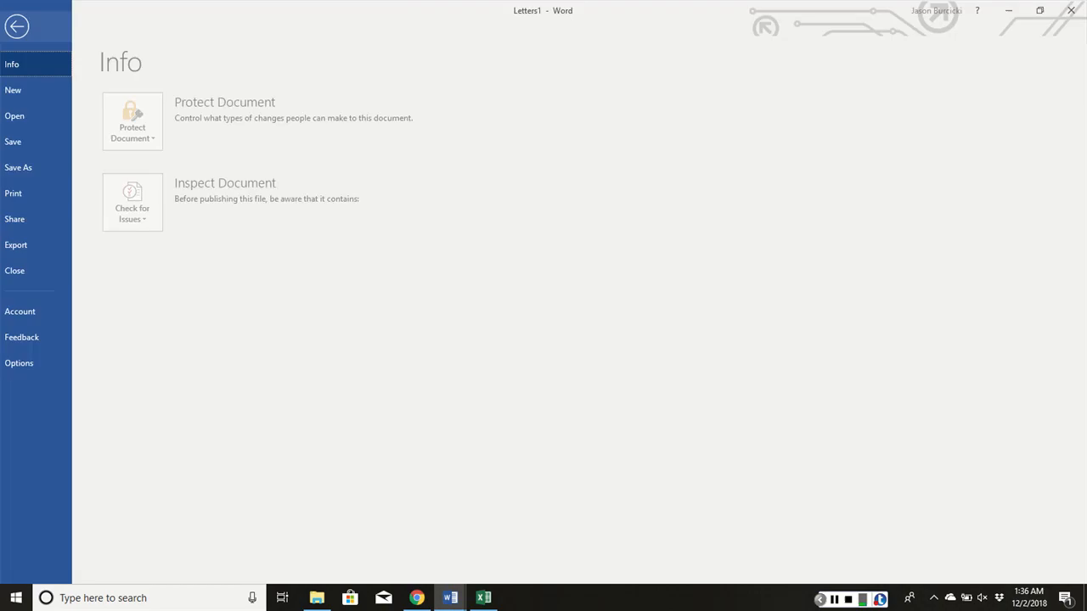
left_click(31, 167)
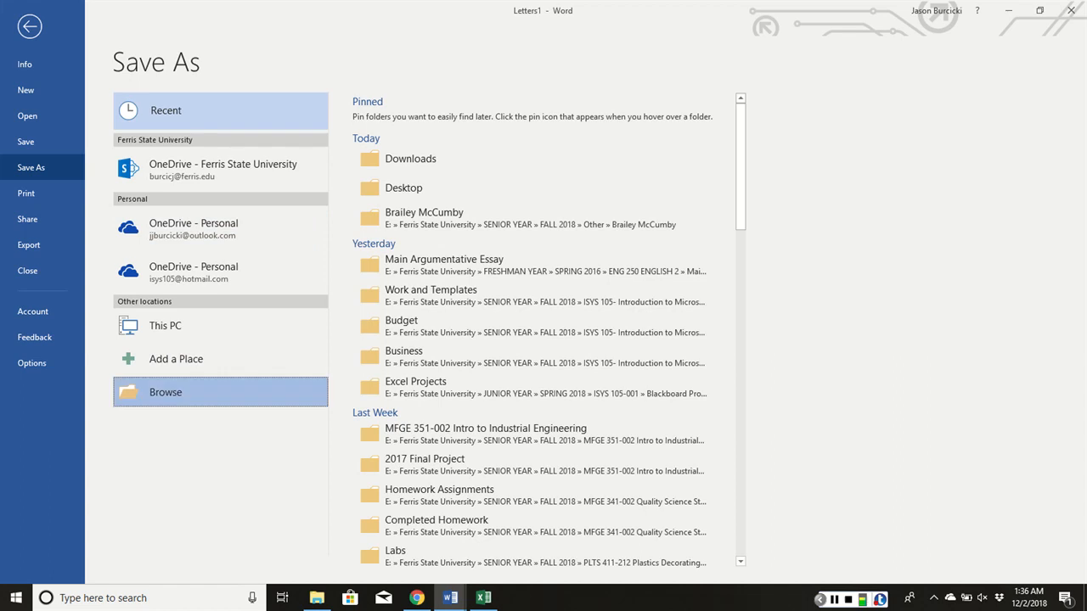
left_click(170, 393)
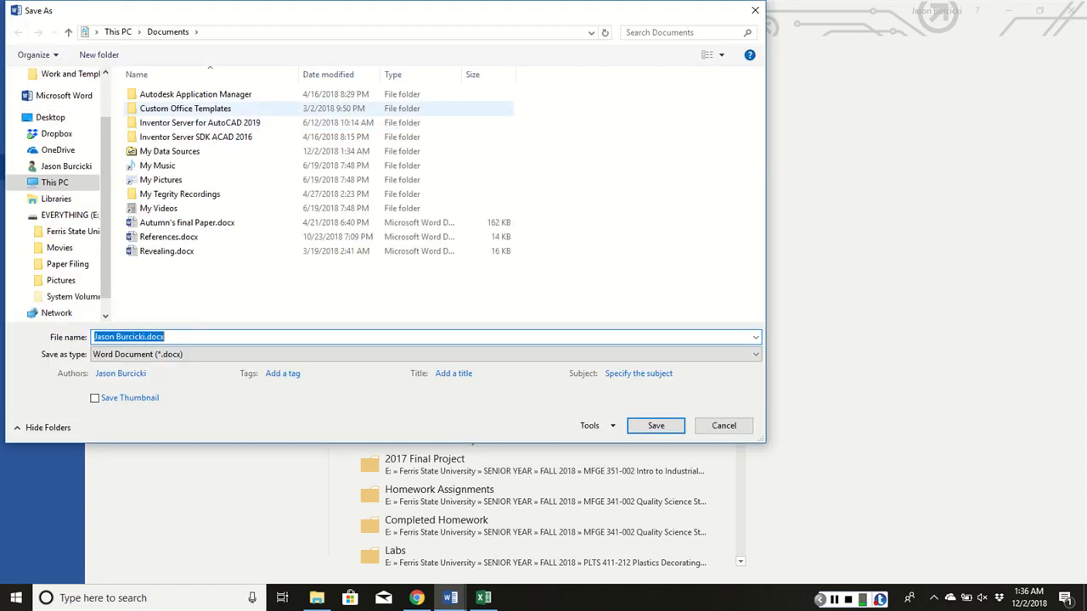
left_click(50, 118)
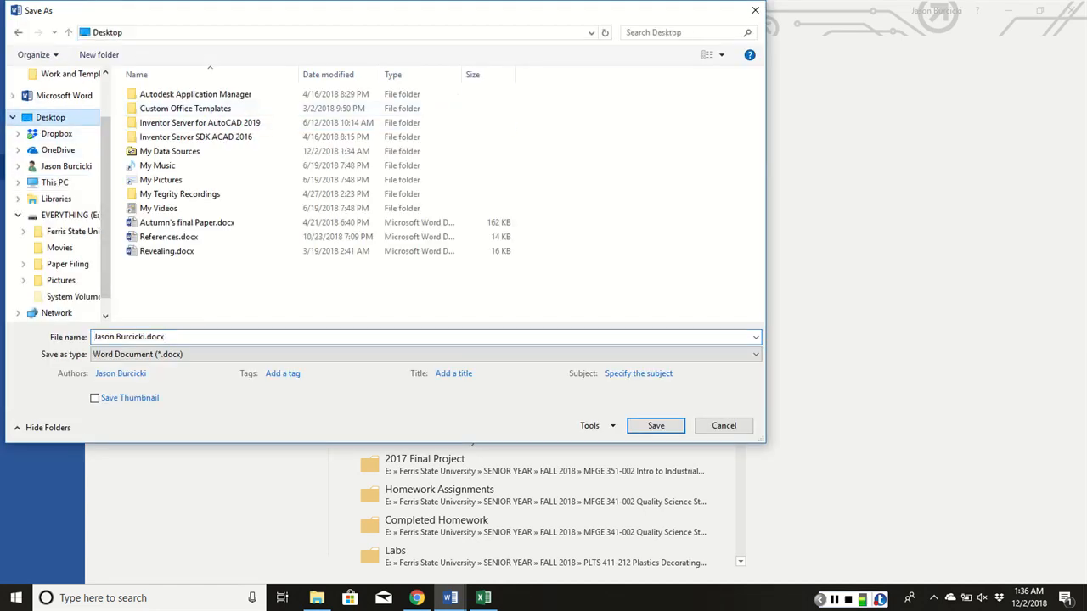
left_click(183, 334)
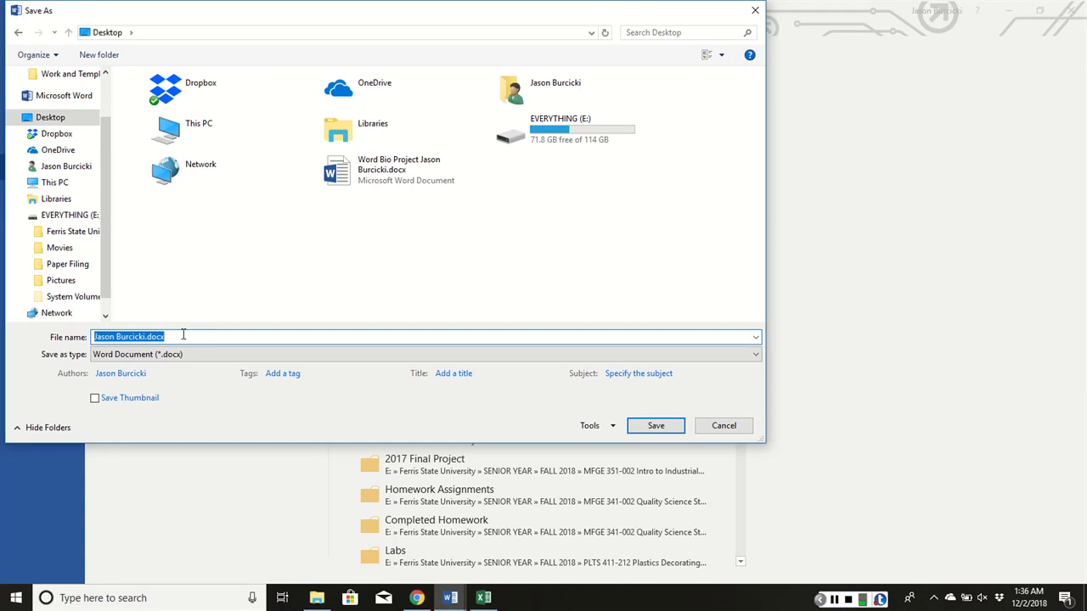
type("Word")
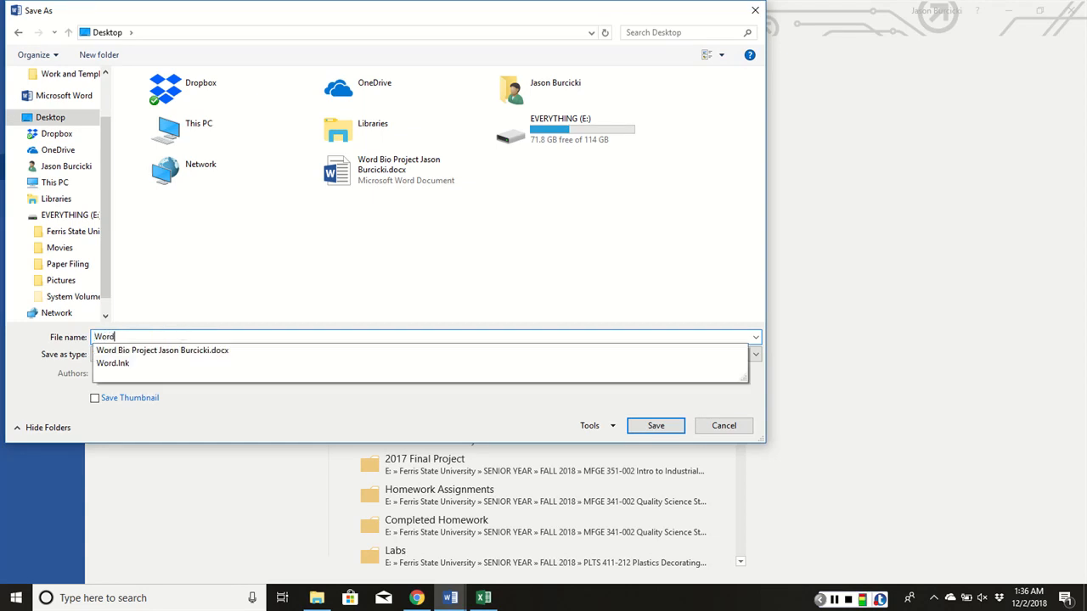
type(" Cove")
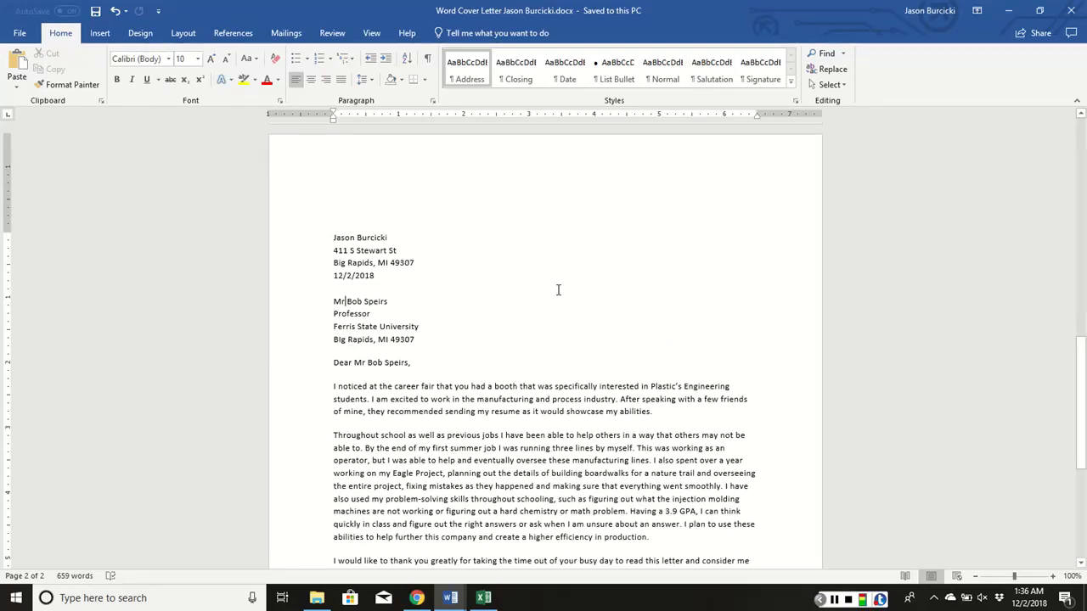
Look over the saved letters from recipient block to closing, and view the available options for selecting mail merge recipients
scroll(561, 291, "down", 3)
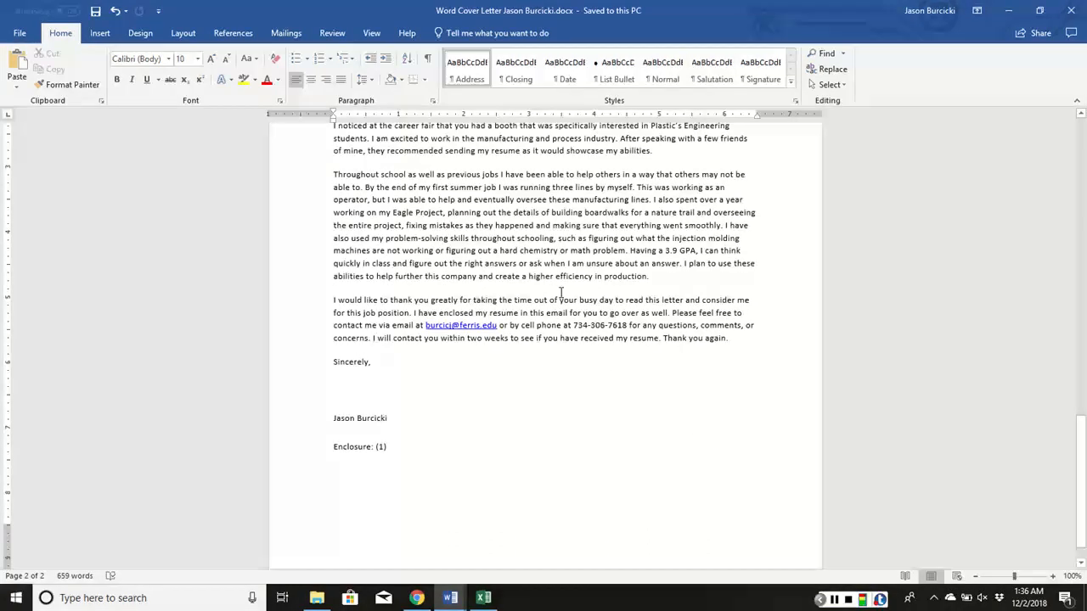
scroll(517, 369, "down", 1)
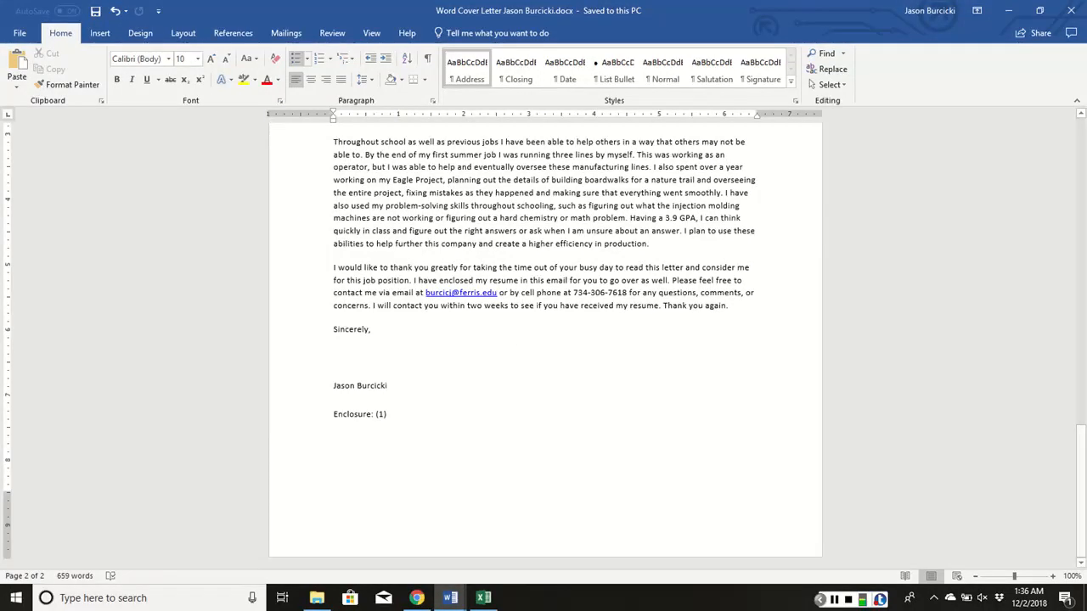
left_click(286, 32)
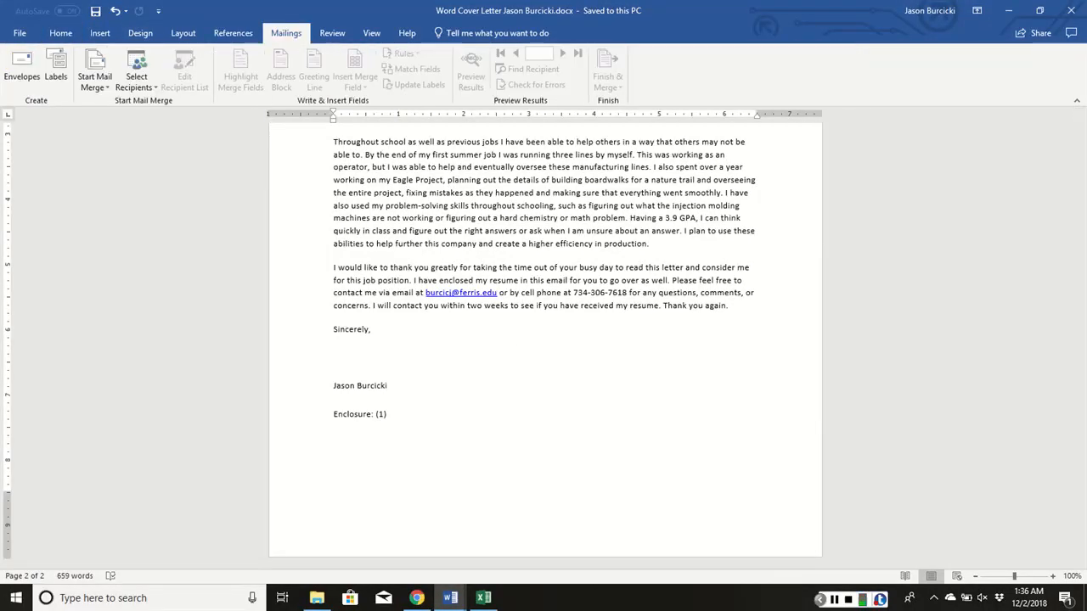
left_click(136, 81)
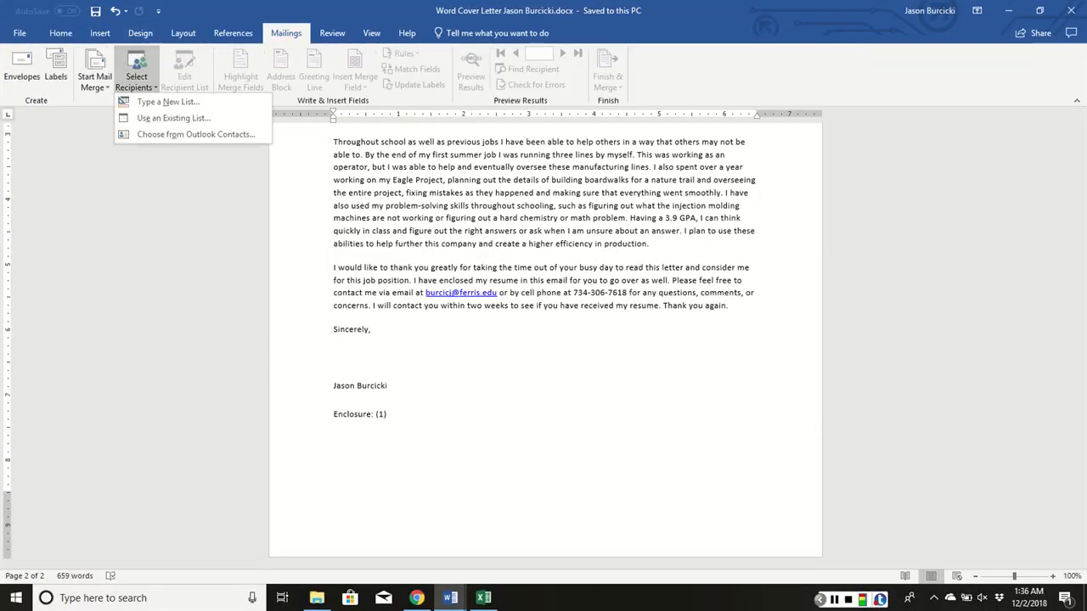
left_click(146, 181)
scroll(400, 331, "up", 10)
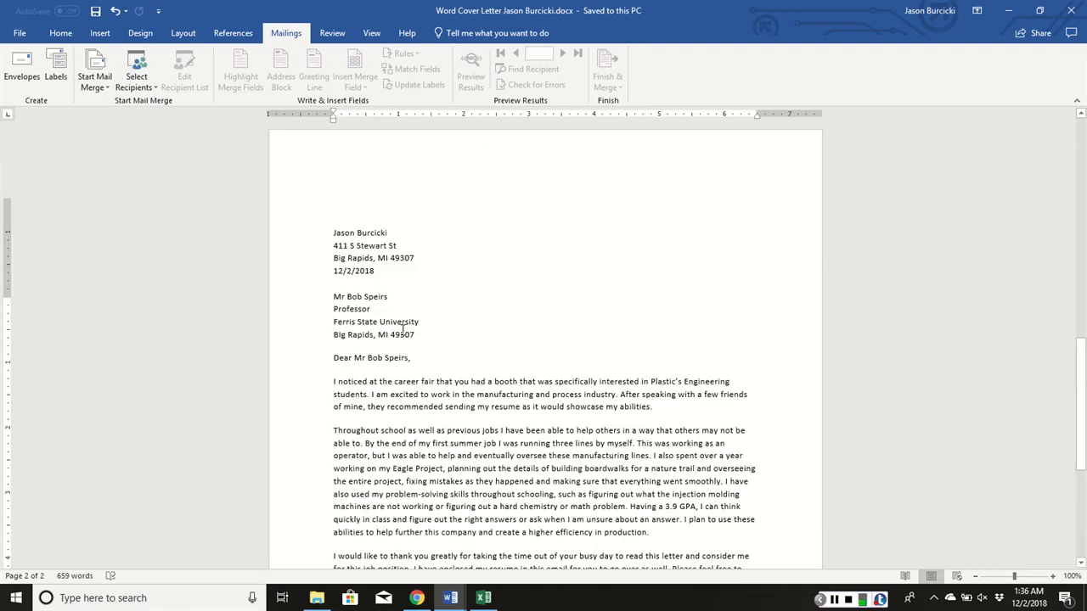
scroll(395, 408, "down", 3)
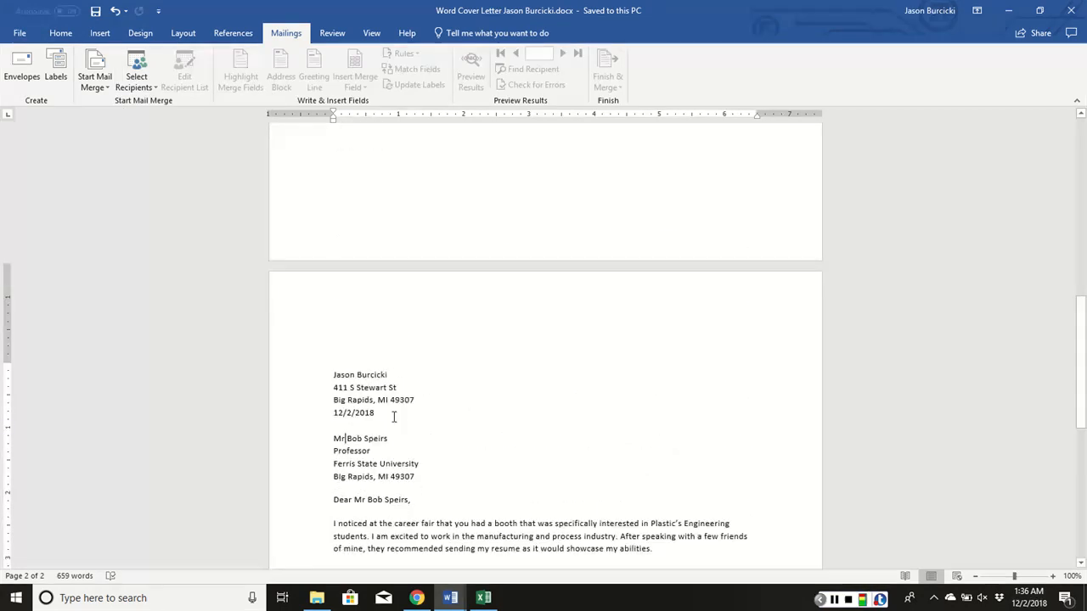
scroll(378, 350, "down", 3)
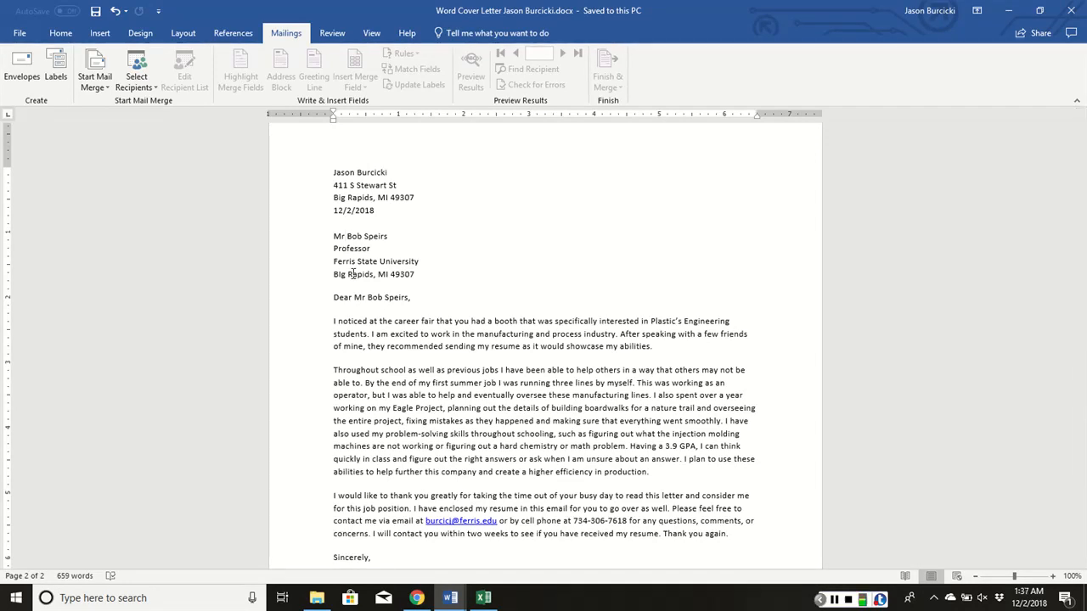
scroll(506, 382, "down", 2)
scroll(506, 382, "down", 3)
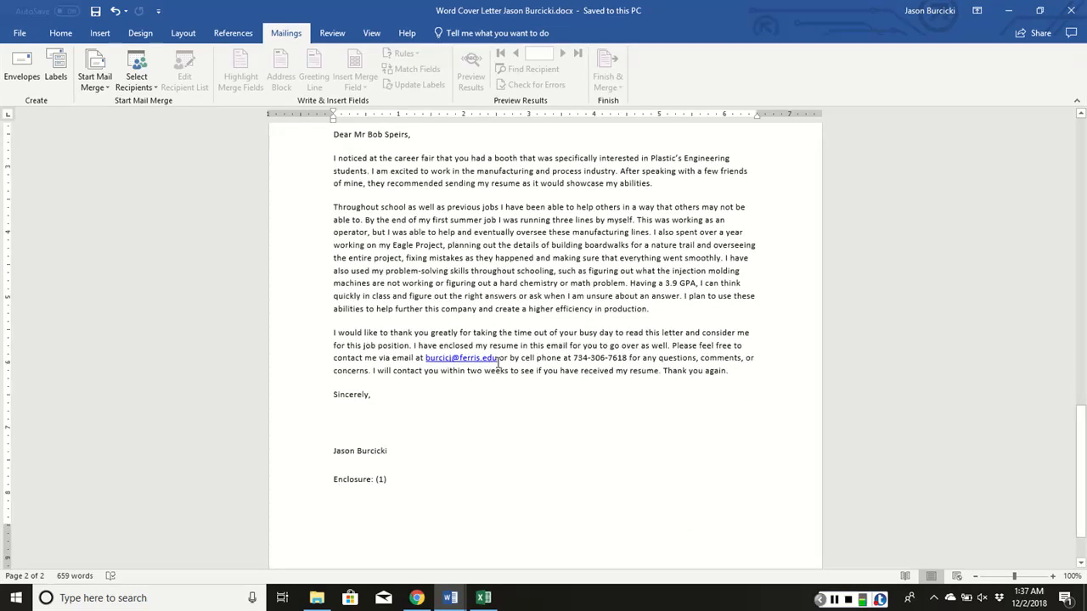